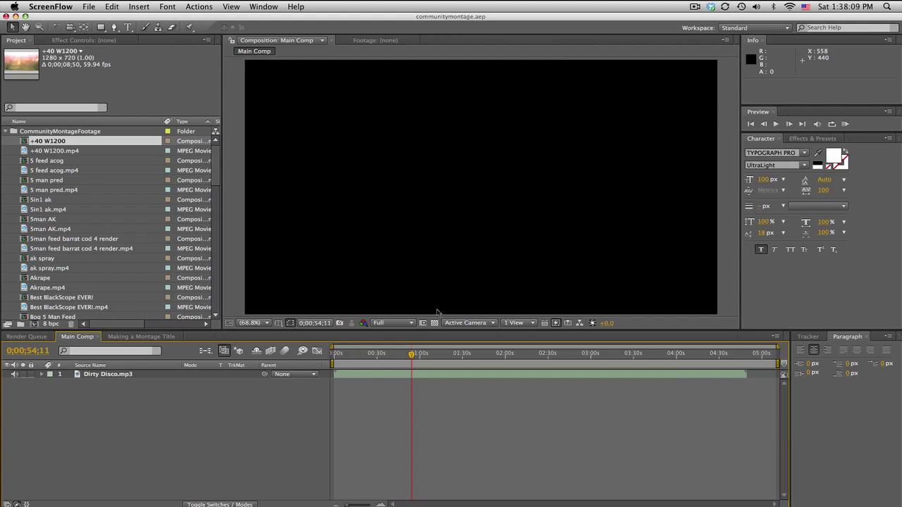
Move Main Comp's current time to 0;00;20;42 and browse the Project panel list
{"action": "left_click", "coordinate": [401, 359]}
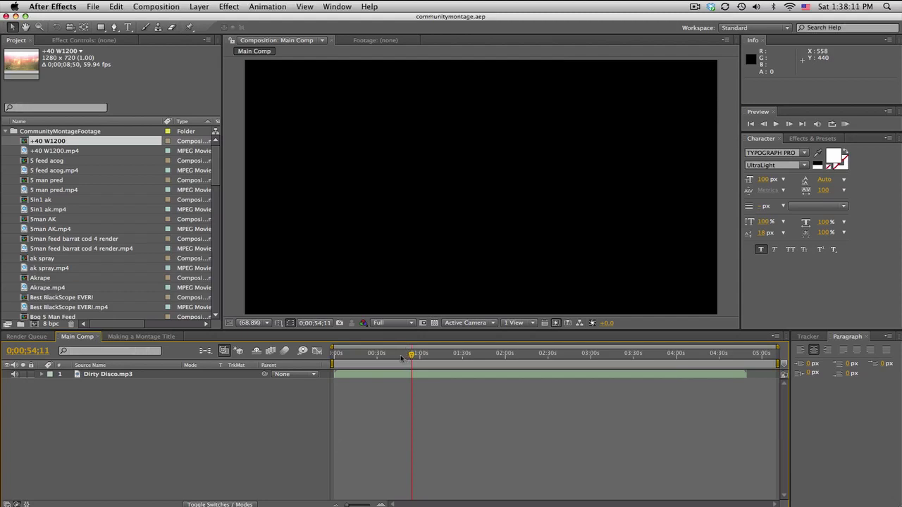
{"action": "left_click", "coordinate": [364, 357]}
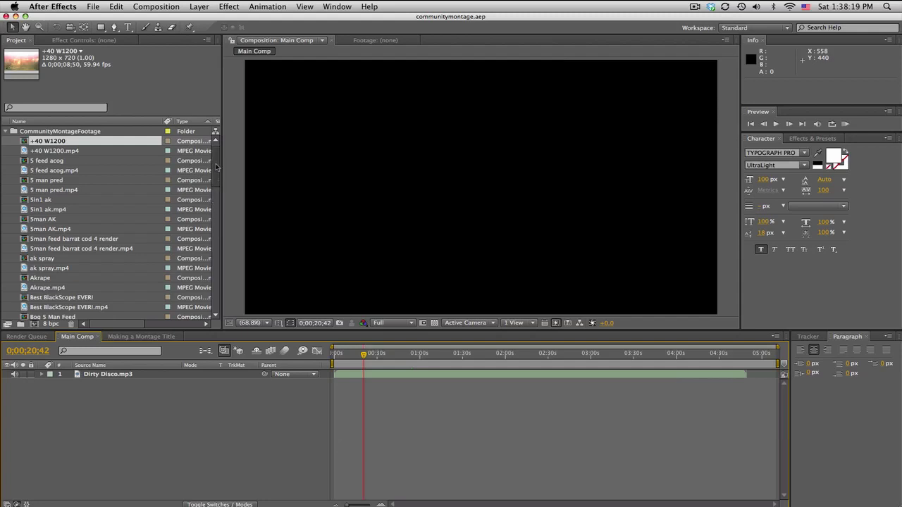
{"action": "scroll", "coordinate": [216, 167], "scroll_direction": "down", "scroll_amount": 15}
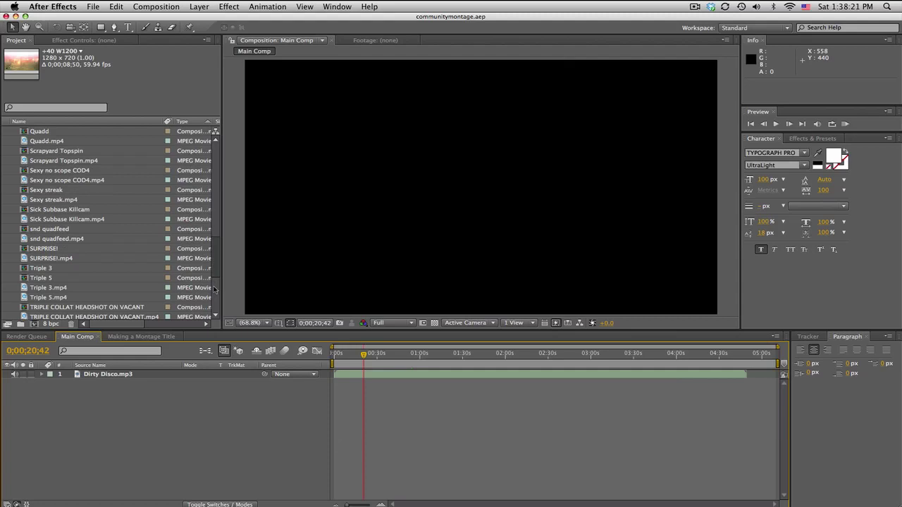
{"action": "scroll", "coordinate": [213, 298], "scroll_direction": "down", "scroll_amount": 5}
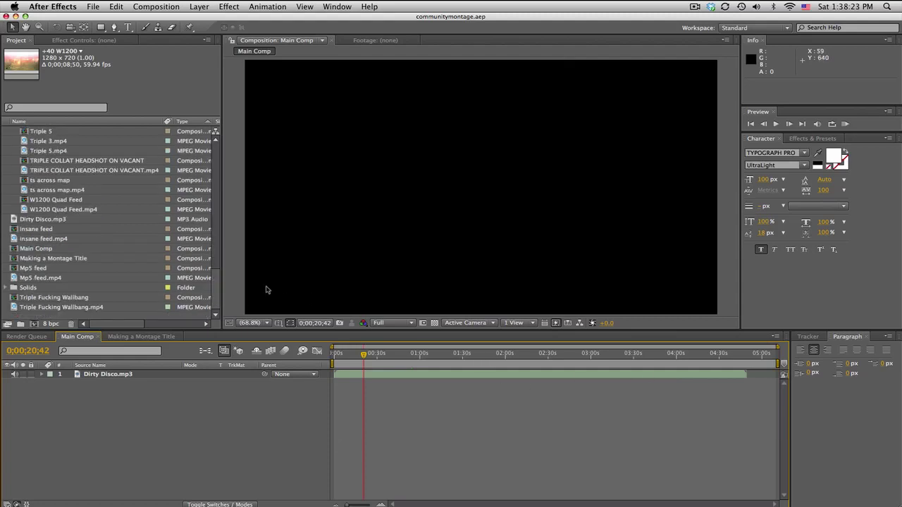
{"action": "left_click_drag", "start_coordinate": [216, 292], "coordinate": [211, 161]}
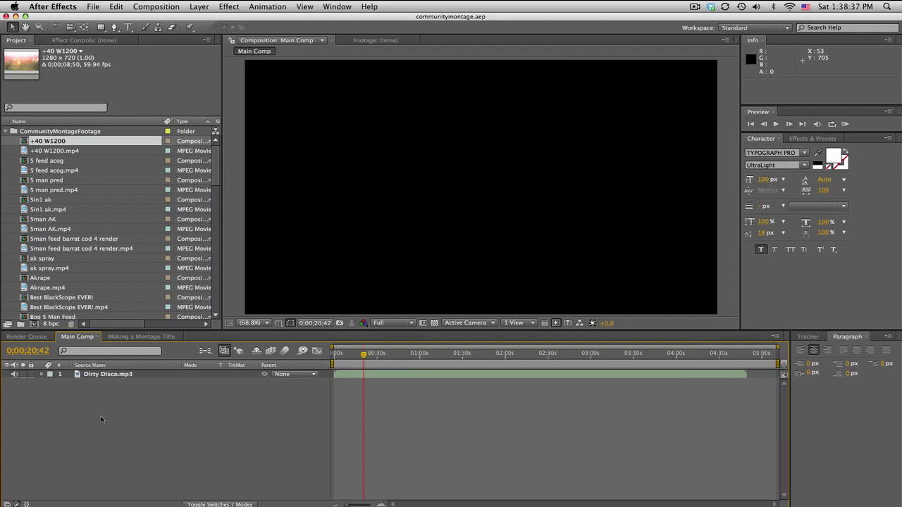
Show the Dirty Disco.mp3 waveform and zoom the timeline in to start near 15 s
{"action": "left_click", "coordinate": [86, 374]}
{"action": "key", "text": "l"}
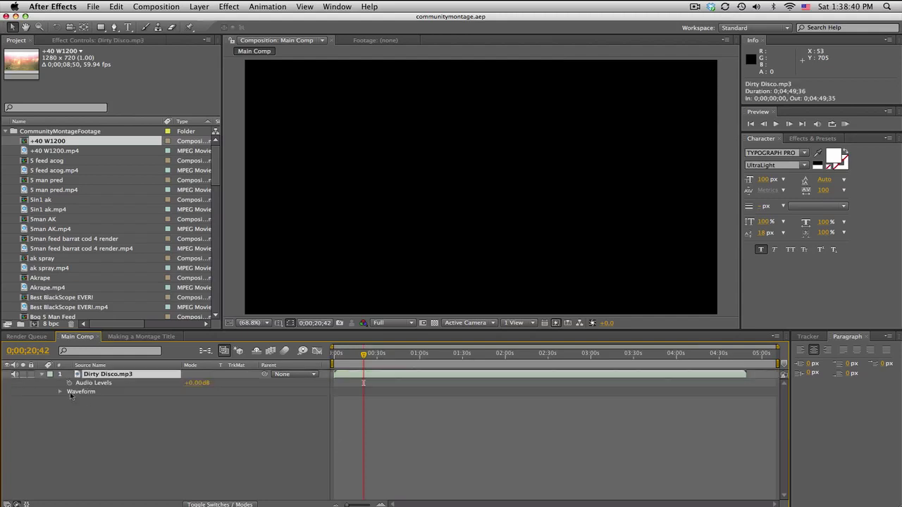
{"action": "key", "text": "l"}
{"action": "key", "text": "l"}
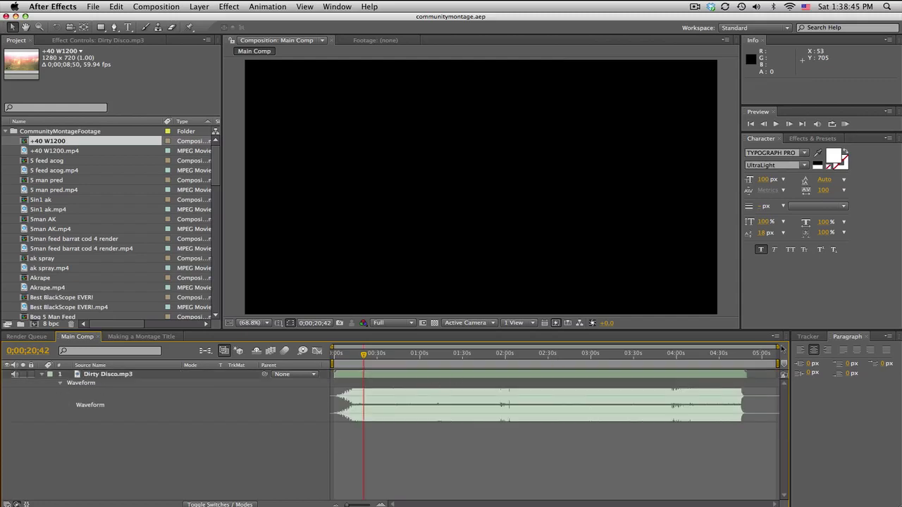
{"action": "left_click_drag", "start_coordinate": [778, 346], "coordinate": [449, 346]}
{"action": "left_click_drag", "start_coordinate": [333, 346], "coordinate": [353, 347]}
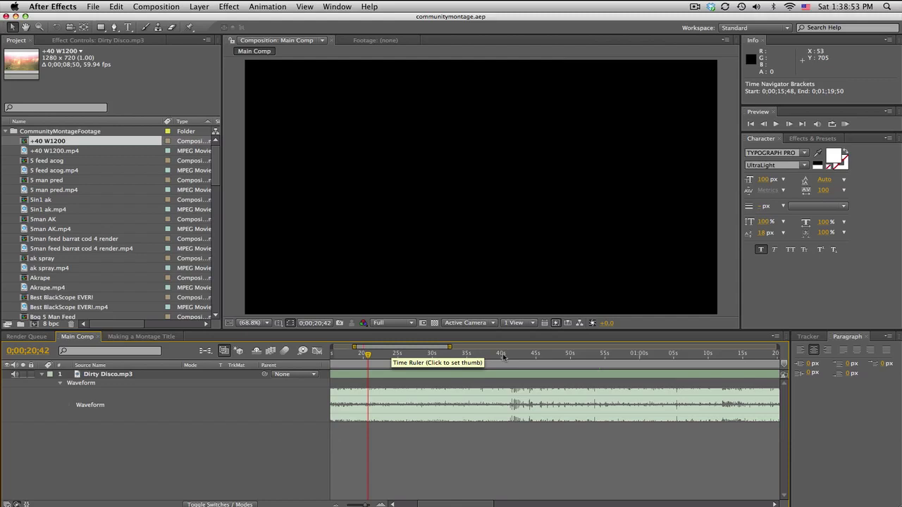
Start the work area at 0;00;40;17 and RAM-preview it with audio
{"action": "left_click", "coordinate": [501, 358]}
{"action": "key", "text": "b"}
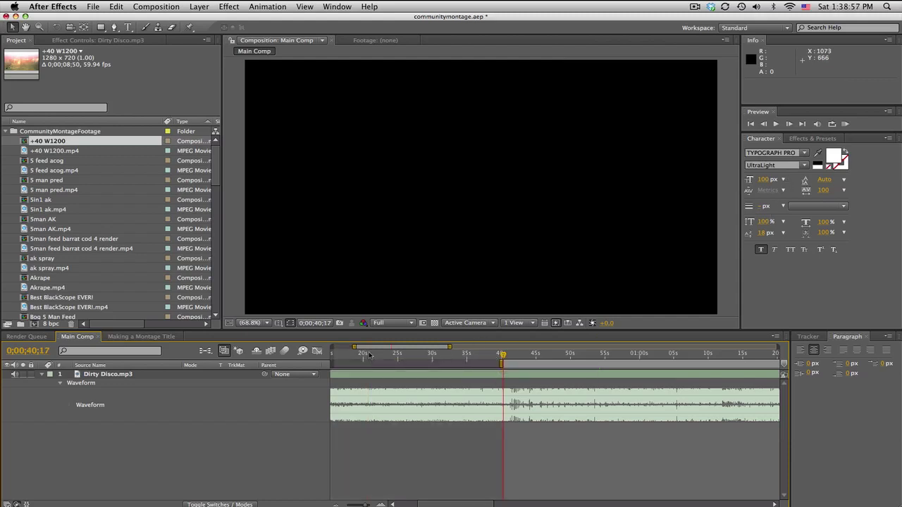
{"action": "left_click_drag", "start_coordinate": [355, 347], "coordinate": [332, 346]}
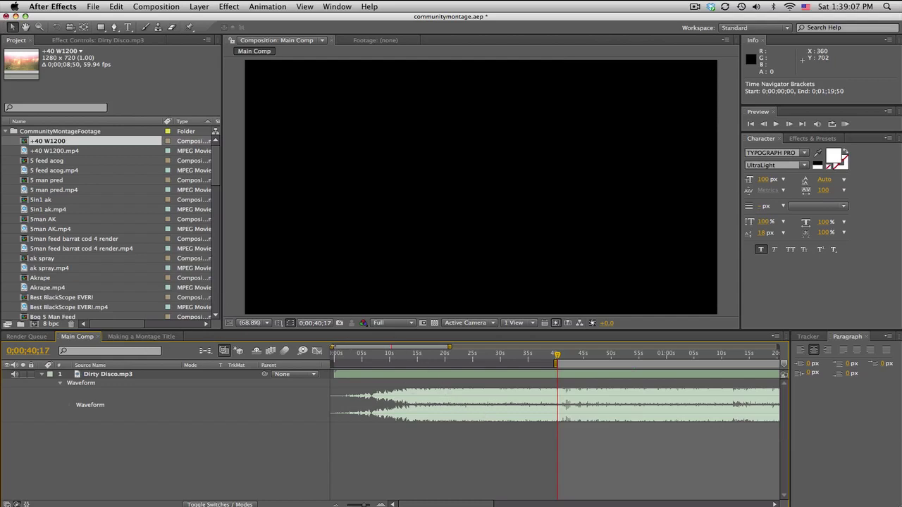
{"action": "left_click_drag", "start_coordinate": [334, 347], "coordinate": [357, 347]}
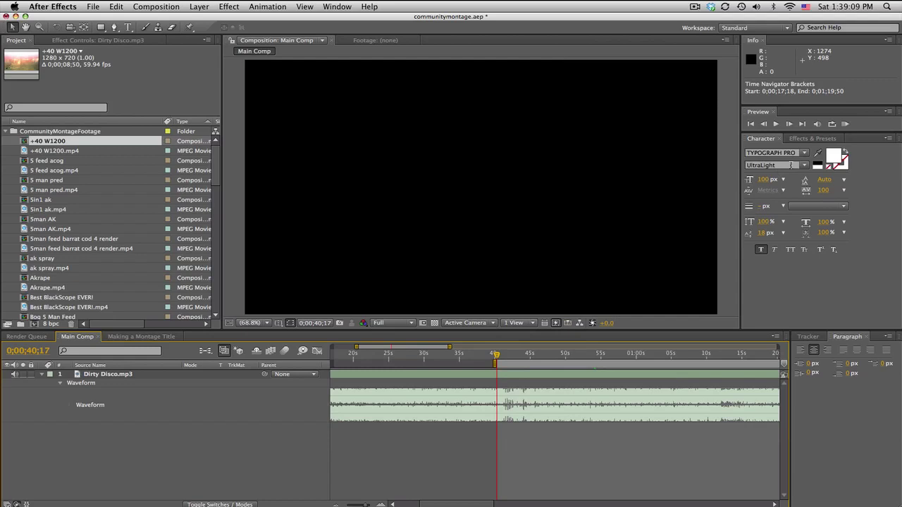
{"action": "left_click", "coordinate": [846, 124]}
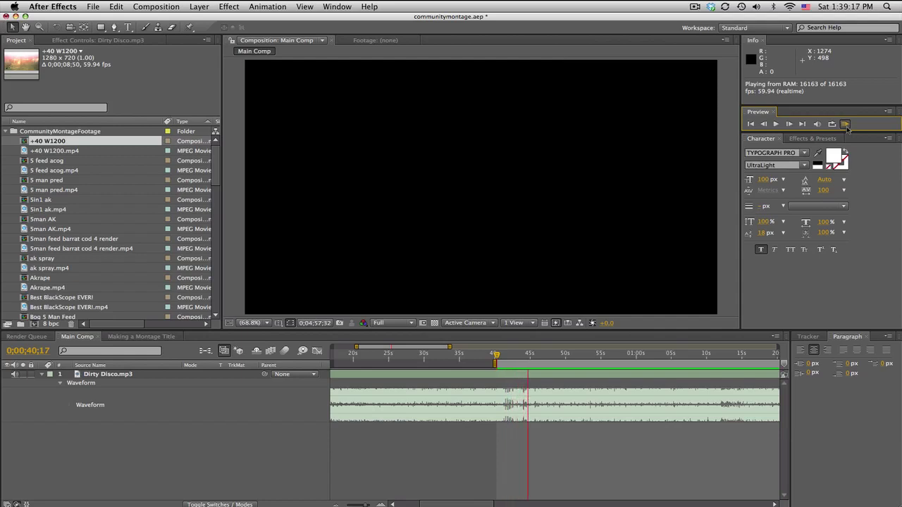
Stop the preview and end the work area at about 48 s
{"action": "left_click", "coordinate": [845, 125]}
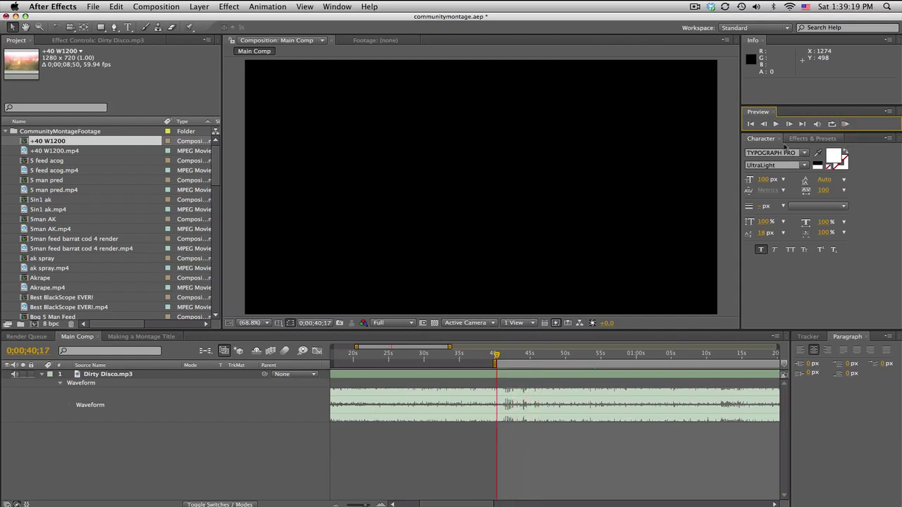
{"action": "left_click", "coordinate": [551, 357]}
{"action": "key", "text": "n"}
Park the current time at 0;00;44;36, zoomed in to whole seconds
{"action": "left_click", "coordinate": [528, 356]}
{"action": "key", "text": "equal"}
{"action": "key", "text": "equal"}
{"action": "key", "text": "equal"}
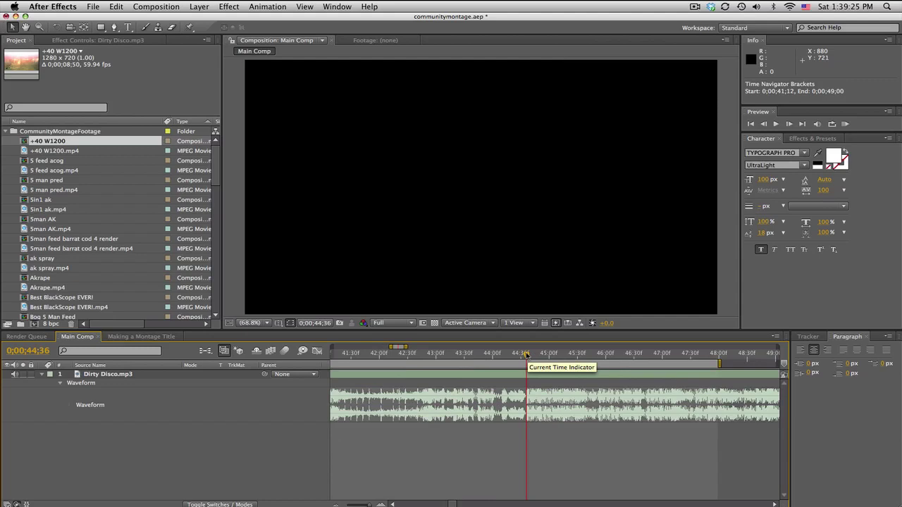
{"action": "left_click", "coordinate": [527, 356]}
{"action": "mouse_move", "coordinate": [393, 348]}
{"action": "left_mouse_down"}
{"action": "mouse_move", "coordinate": [380, 348]}
{"action": "mouse_move", "coordinate": [410, 348]}
{"action": "left_mouse_up"}
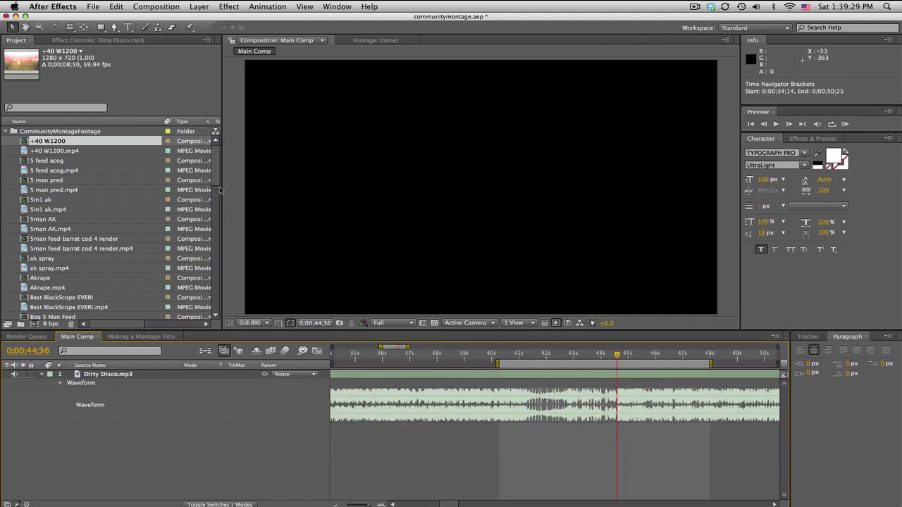
{"action": "scroll", "coordinate": [218, 178], "scroll_direction": "down", "scroll_amount": 5}
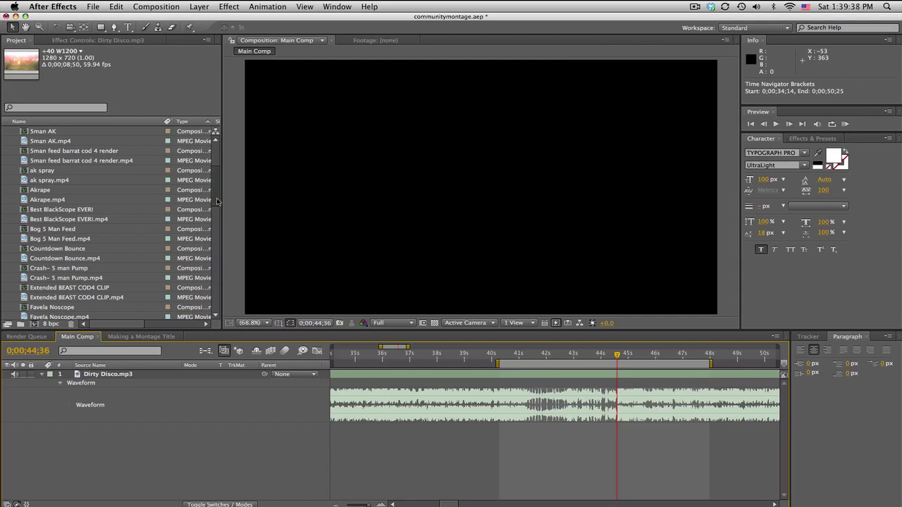
{"action": "scroll", "coordinate": [216, 197], "scroll_direction": "up", "scroll_amount": 2}
{"action": "left_click_drag", "start_coordinate": [216, 185], "coordinate": [218, 232]}
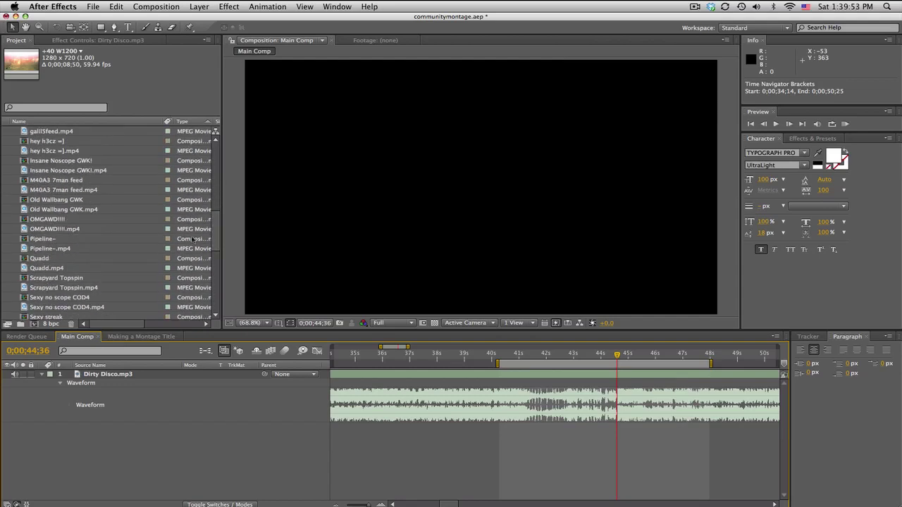
Preview OMGAWD!!!! at 0;00;03;07 and open Insane Noscope GWK!, then return to Main Comp
{"action": "double_click", "coordinate": [63, 219]}
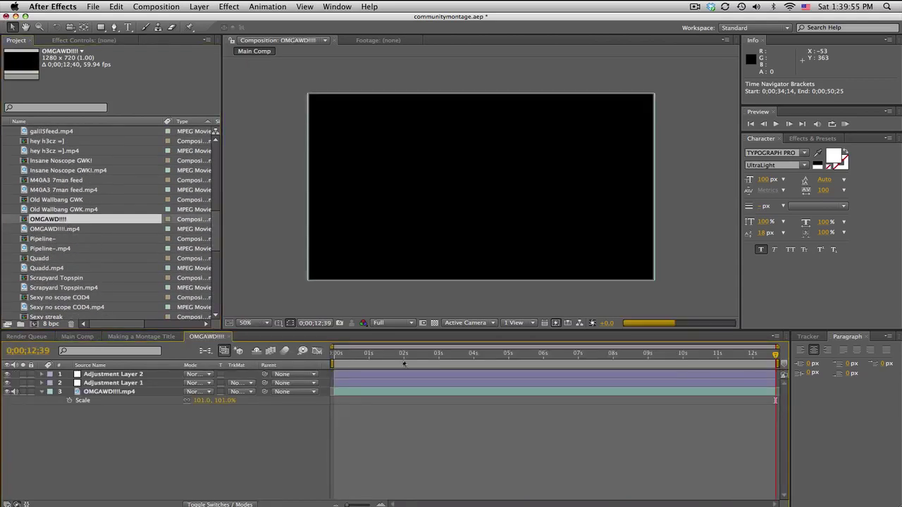
{"action": "left_click", "coordinate": [441, 354]}
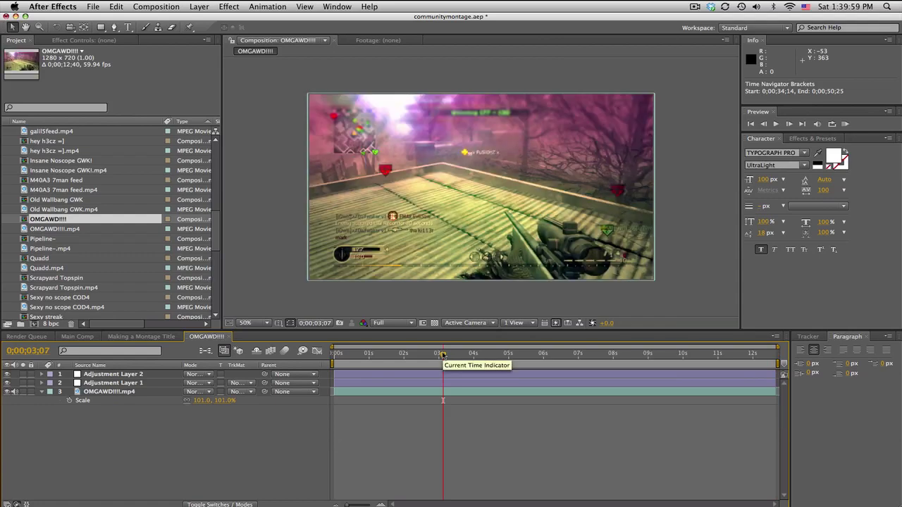
{"action": "left_click", "coordinate": [73, 204]}
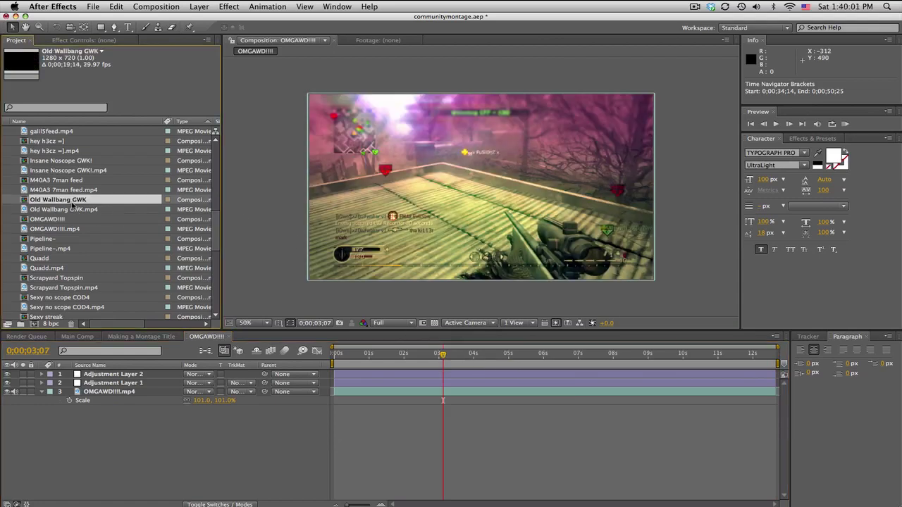
{"action": "double_click", "coordinate": [78, 160]}
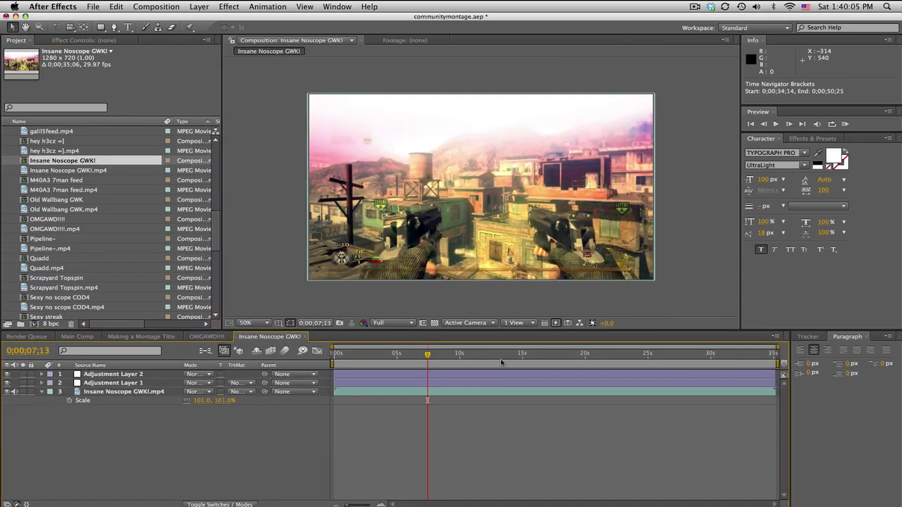
{"action": "left_click", "coordinate": [67, 337]}
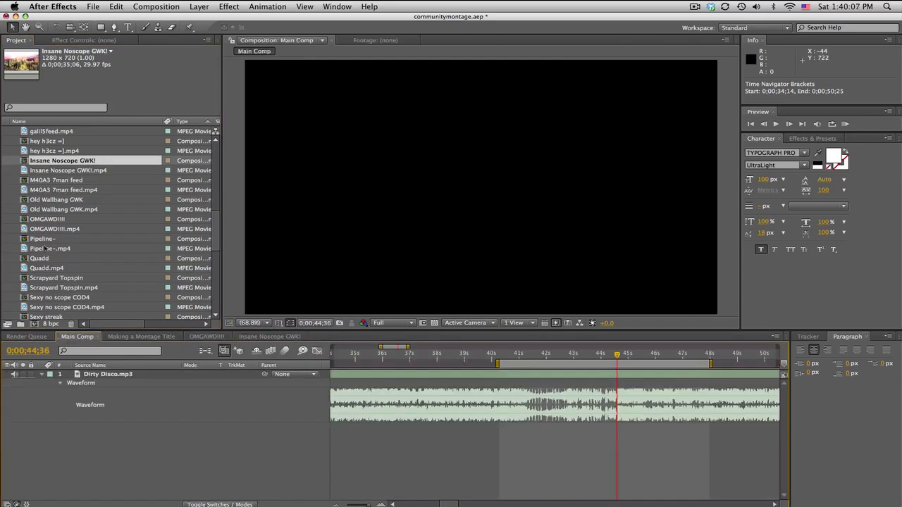
Place Insane Noscope GWK! above Dirty Disco.mp3 at 0;00;16;52, aligned using its waveform
{"action": "left_click_drag", "start_coordinate": [72, 163], "coordinate": [289, 376]}
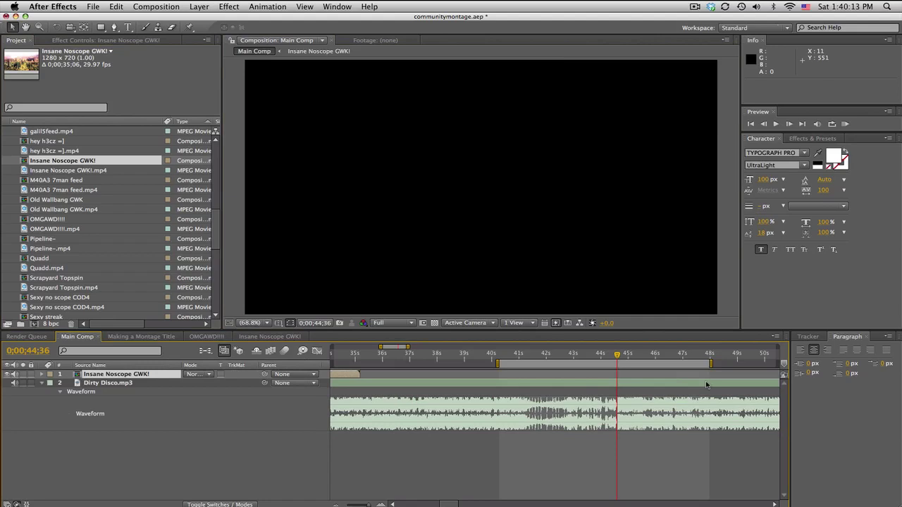
{"action": "left_click_drag", "start_coordinate": [349, 379], "coordinate": [737, 379]}
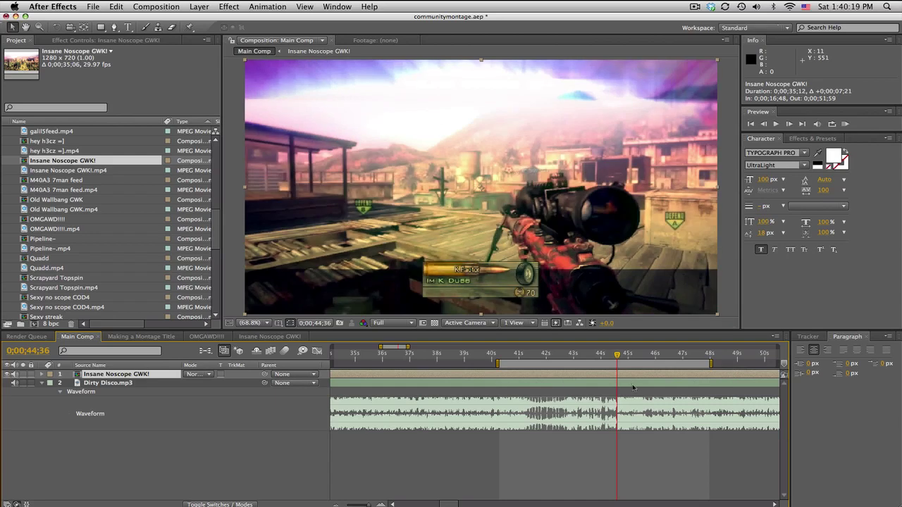
{"action": "key", "text": "equal"}
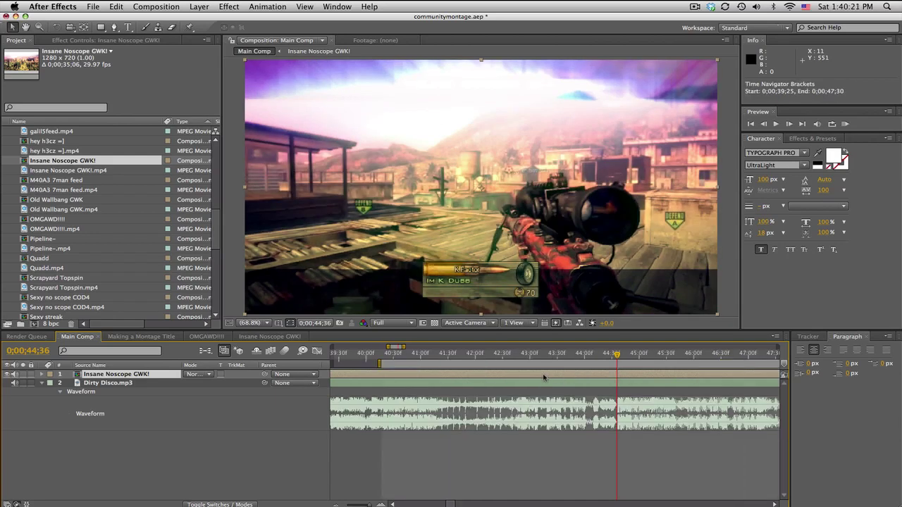
{"action": "left_click", "coordinate": [157, 374]}
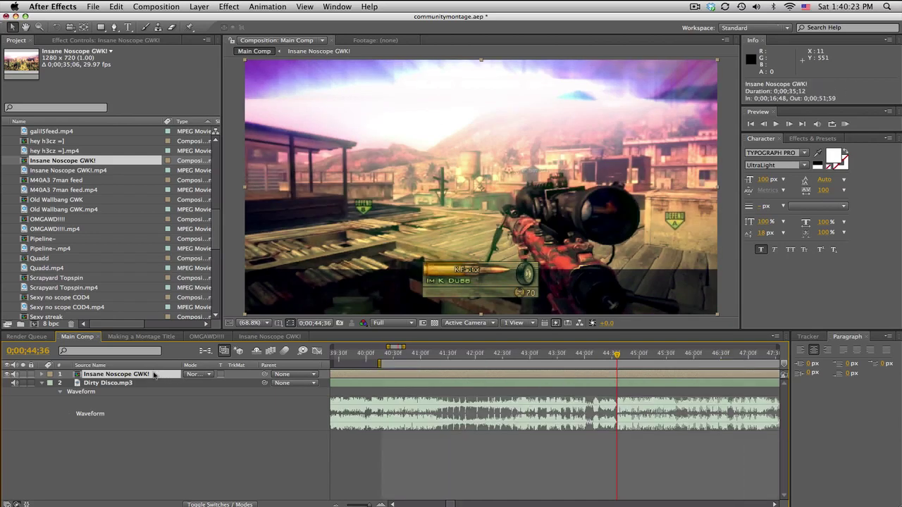
{"action": "key", "text": "l"}
{"action": "key", "text": "l"}
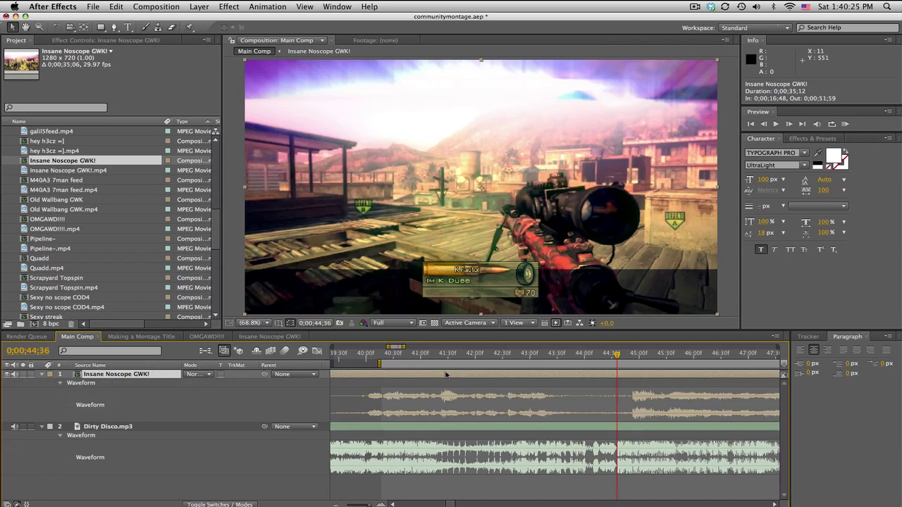
{"action": "left_click_drag", "start_coordinate": [446, 374], "coordinate": [452, 375]}
{"action": "left_click_drag", "start_coordinate": [621, 378], "coordinate": [623, 378]}
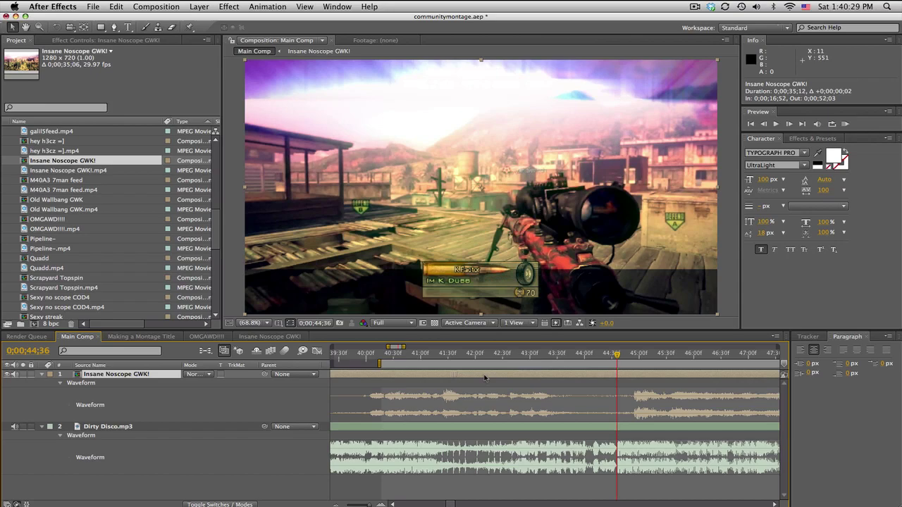
Set preview resolution to Quarter and slide the clip later to around 26 s
{"action": "left_click", "coordinate": [391, 323]}
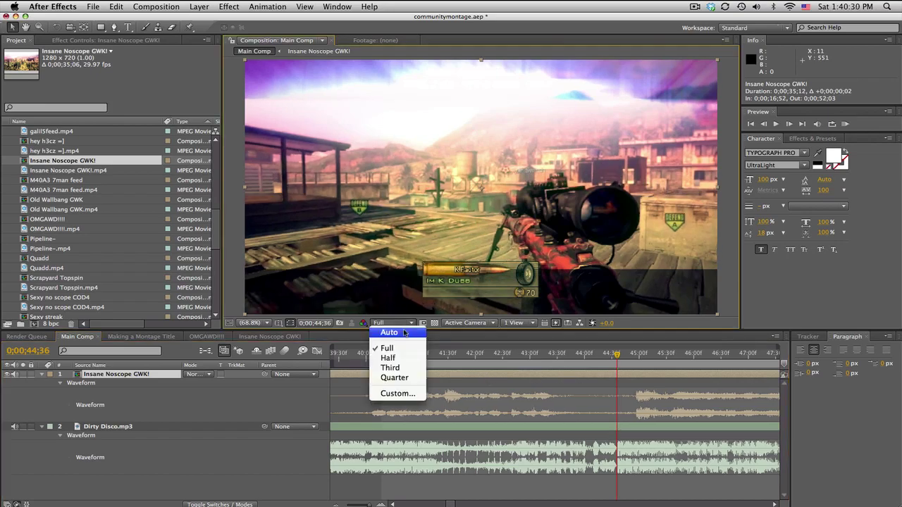
{"action": "left_click", "coordinate": [398, 378]}
{"action": "left_click_drag", "start_coordinate": [432, 373], "coordinate": [680, 378]}
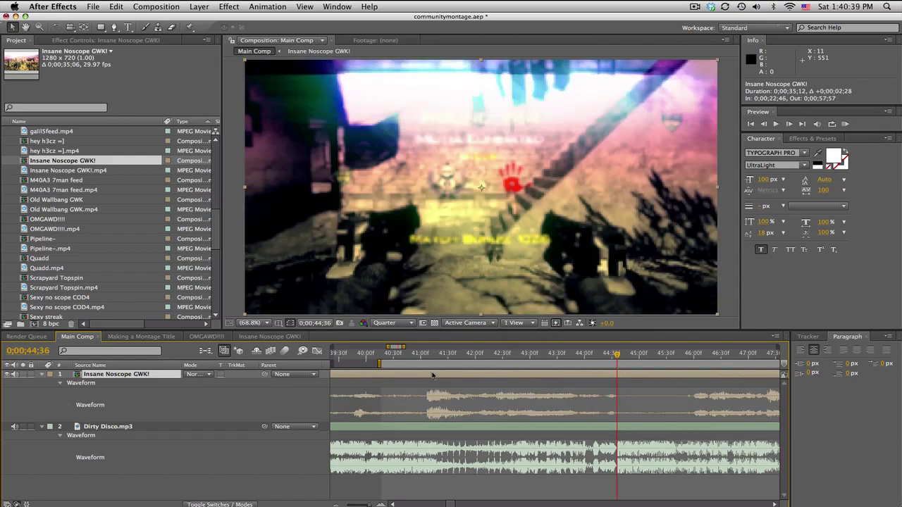
{"action": "left_click_drag", "start_coordinate": [432, 375], "coordinate": [619, 379]}
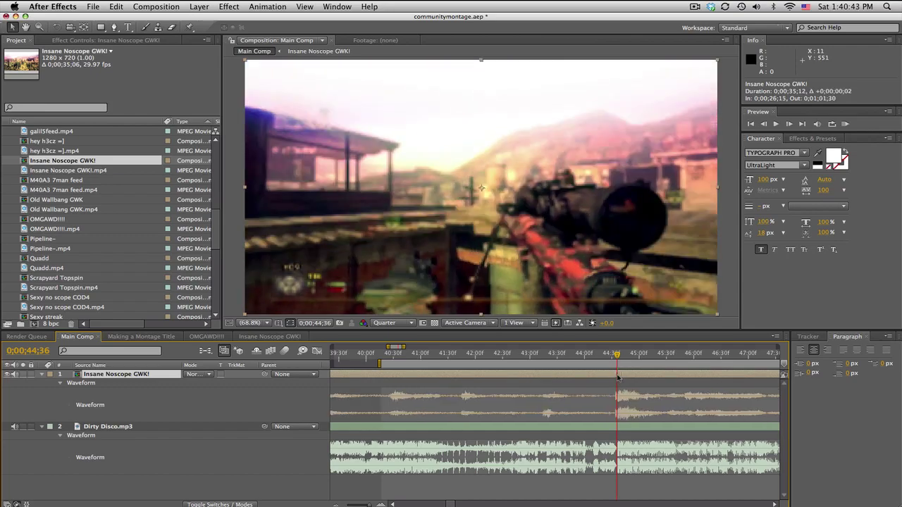
Trim the clip's in-point to 0;00;38;55 and set the work area to 0;00;38;19–0;00;48;17
{"action": "left_click_drag", "start_coordinate": [386, 348], "coordinate": [416, 348]}
{"action": "left_click", "coordinate": [457, 359]}
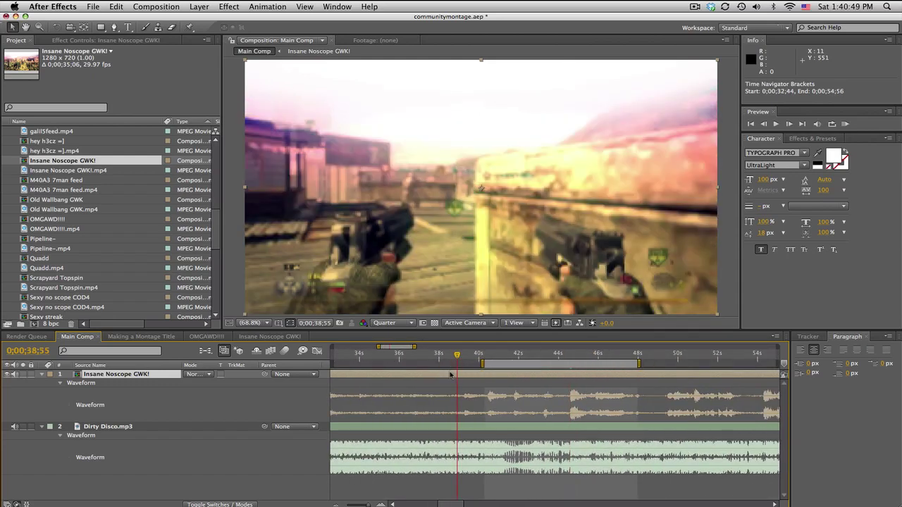
{"action": "key", "text": "alt+bracketleft"}
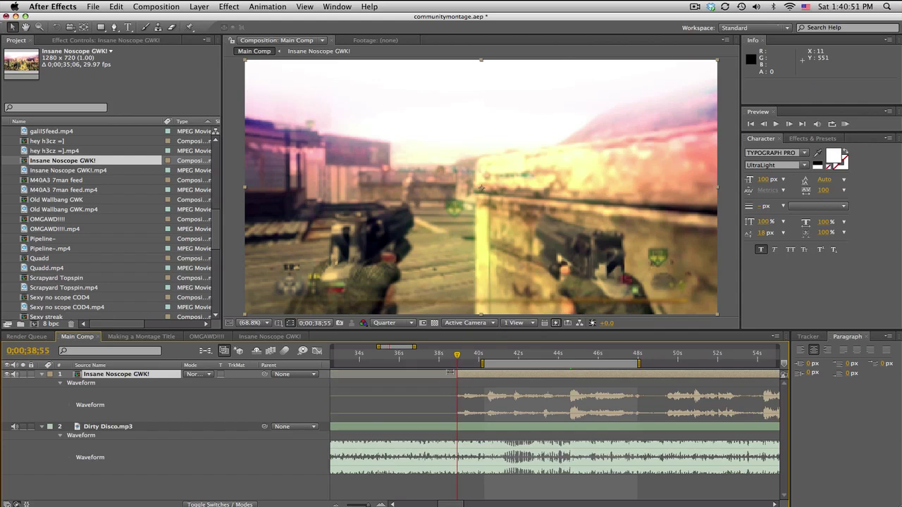
{"action": "left_click_drag", "start_coordinate": [484, 363], "coordinate": [443, 364]}
{"action": "left_click_drag", "start_coordinate": [639, 363], "coordinate": [645, 363]}
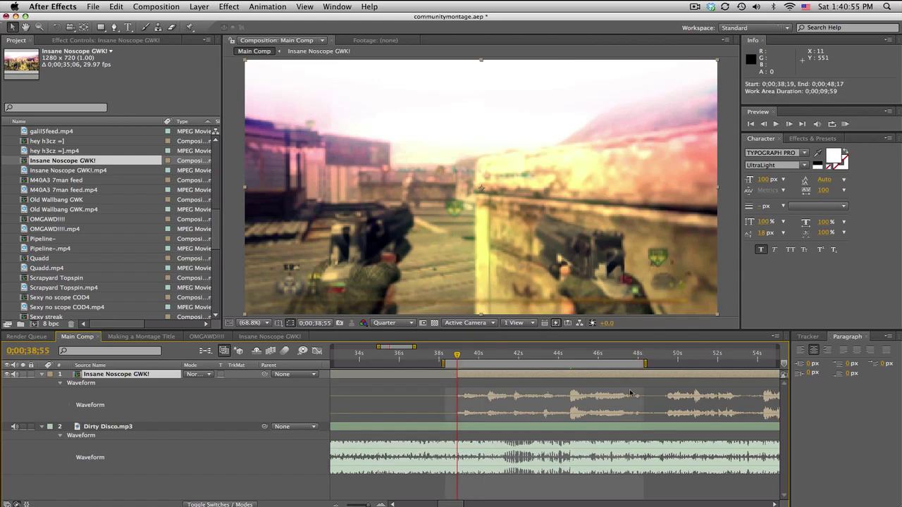
RAM-preview the trimmed 0;00;38;19–0;00;48;17 section, then stop playback
{"action": "left_click", "coordinate": [845, 124]}
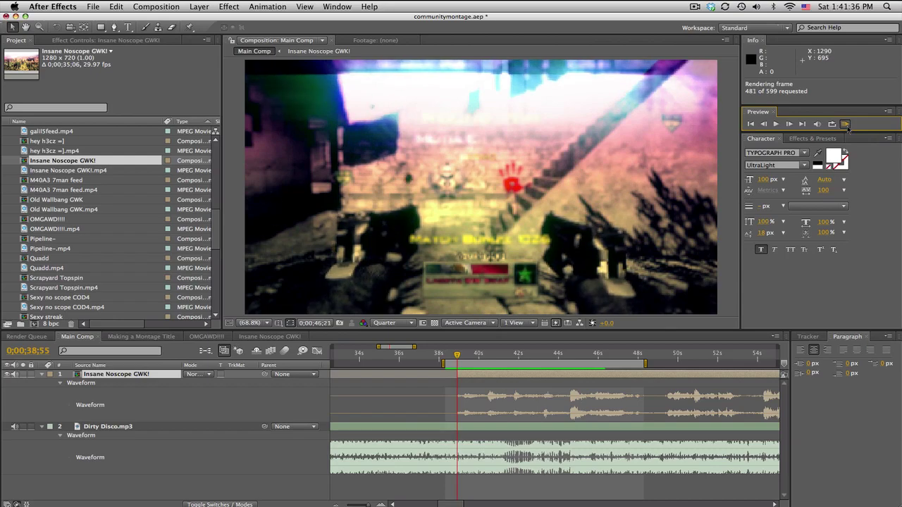
{"action": "left_click", "coordinate": [846, 125]}
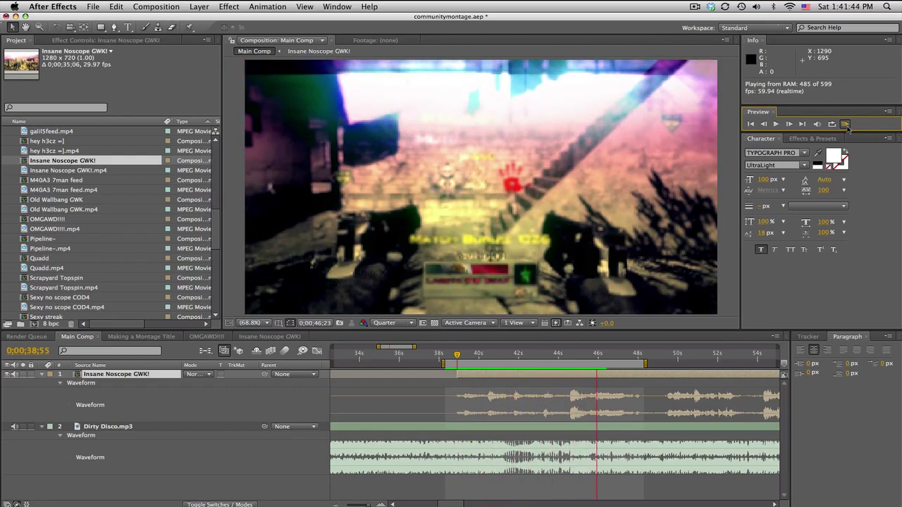
{"action": "left_click", "coordinate": [846, 125]}
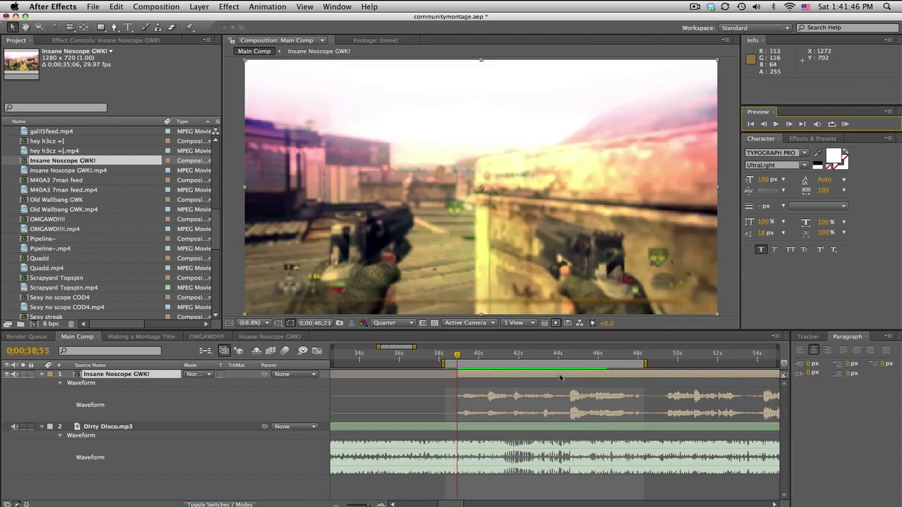
Open the Insane Noscope GWK! precomp at the 0;00;15;07 sniper shot with Effect Controls visible
{"action": "double_click", "coordinate": [173, 376]}
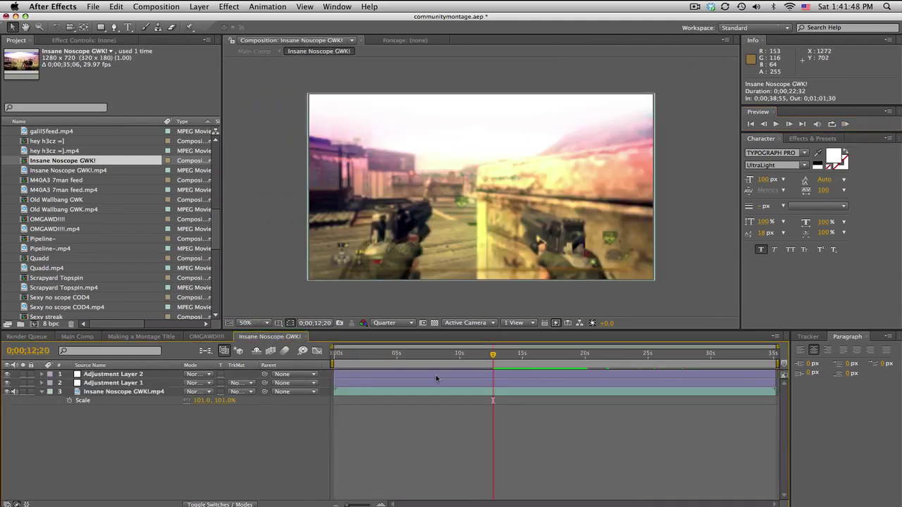
{"action": "left_click_drag", "start_coordinate": [492, 356], "coordinate": [525, 355]}
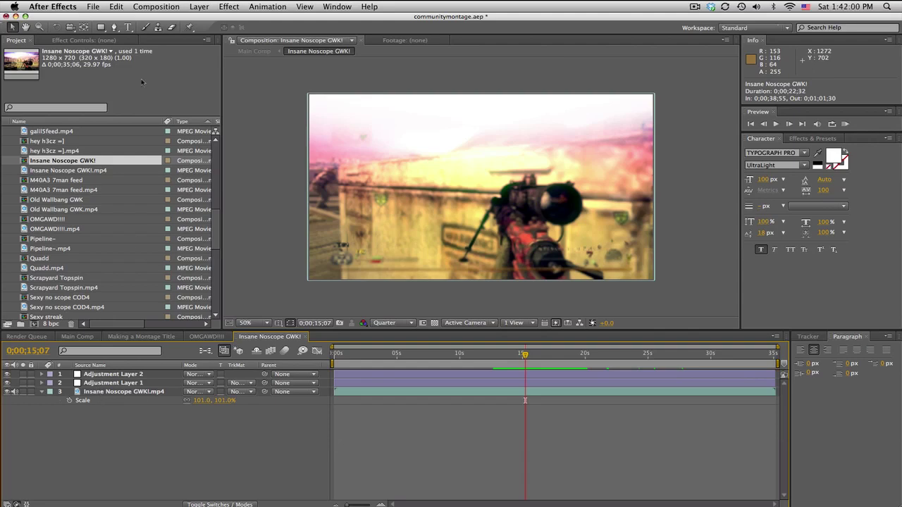
{"action": "left_click", "coordinate": [121, 42]}
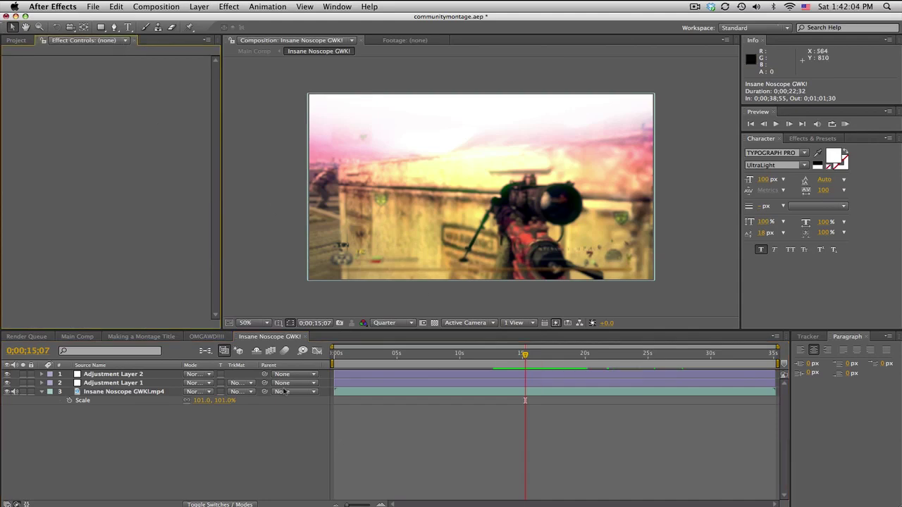
Duplicate the Insane Noscope GWK!.mp4 layer and move the time to about 0;00;18;10
{"action": "left_click", "coordinate": [126, 393]}
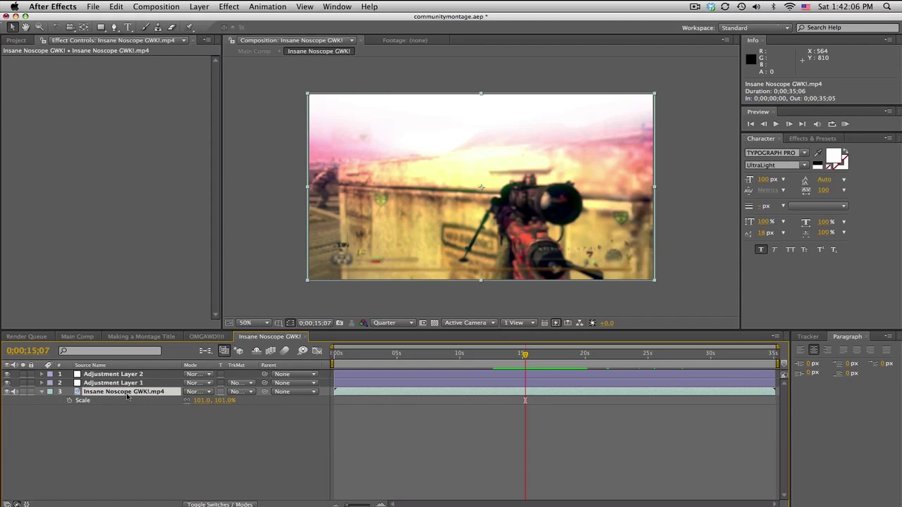
{"action": "key", "text": "super+d"}
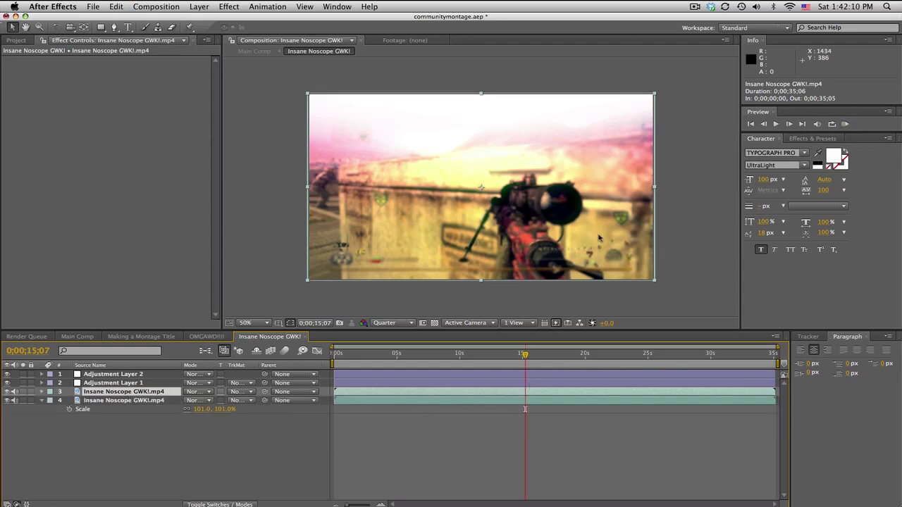
{"action": "left_click", "coordinate": [143, 384]}
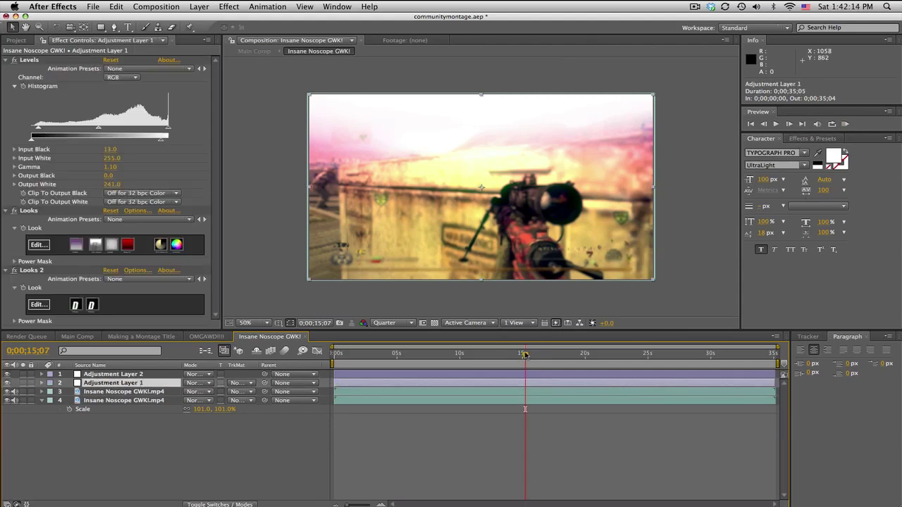
{"action": "left_click", "coordinate": [530, 355]}
{"action": "left_click_drag", "start_coordinate": [530, 354], "coordinate": [564, 354]}
{"action": "left_click", "coordinate": [812, 138]}
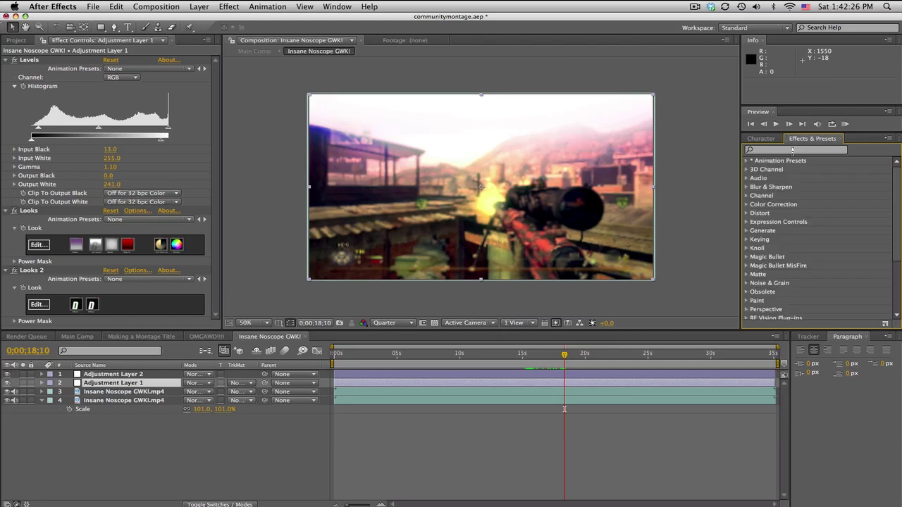
Apply CC Lens to the upper clip layer and key its Size at 0.0 at 0;00;18;10
{"action": "left_click", "coordinate": [792, 150]}
{"action": "type", "text": "lens"}
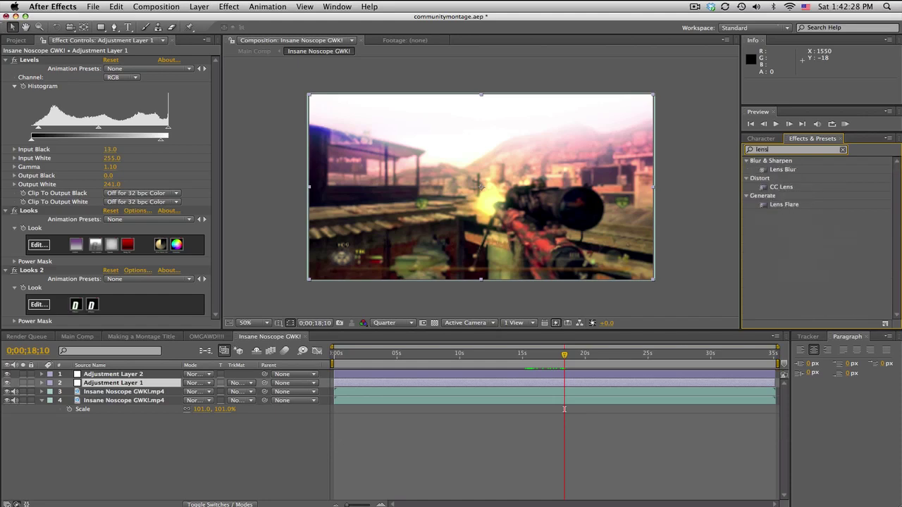
{"action": "left_click_drag", "start_coordinate": [784, 187], "coordinate": [553, 393]}
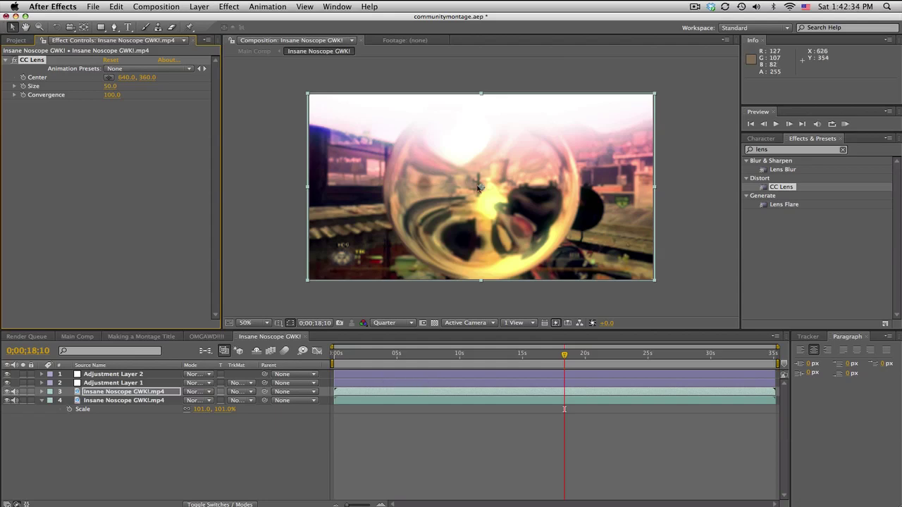
{"action": "left_click", "coordinate": [111, 86]}
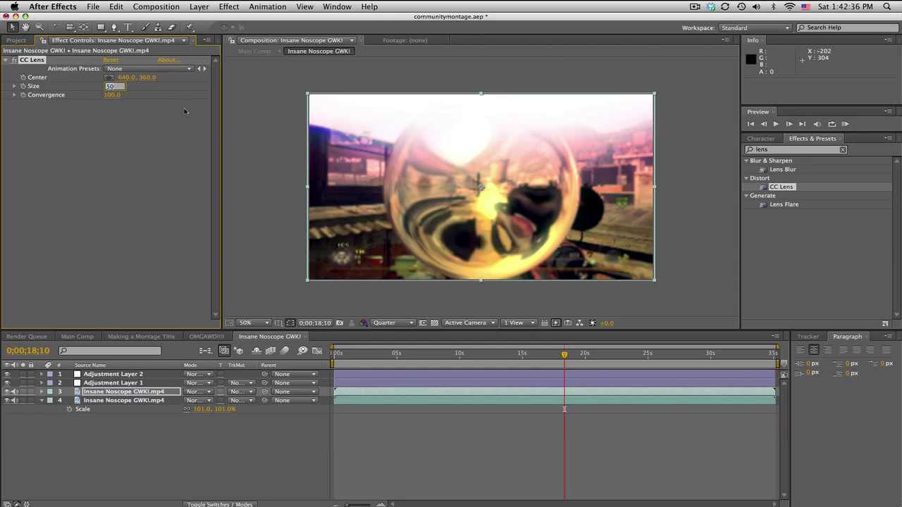
{"action": "type", "text": "0"}
{"action": "key", "text": "Return"}
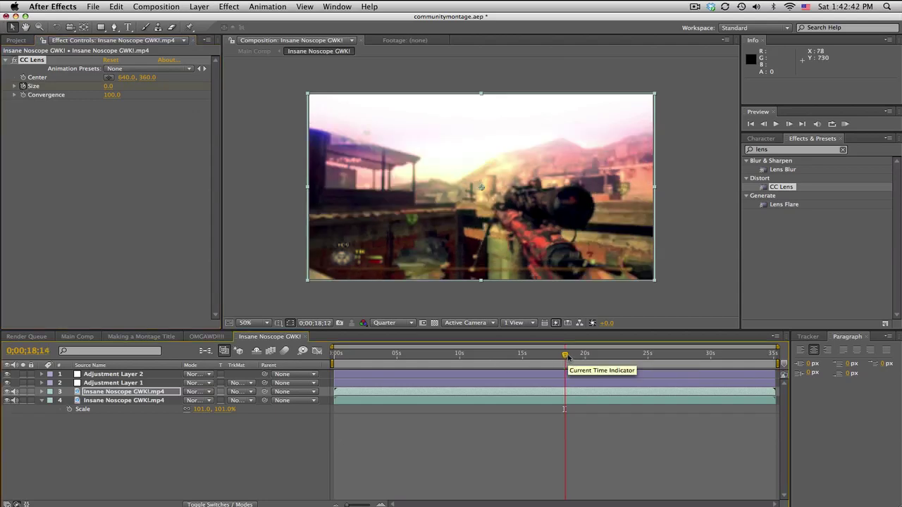
Key CC Lens Size to 500.0 at 0;00;19;22, then copy both Size keyframes
{"action": "left_click_drag", "start_coordinate": [564, 356], "coordinate": [583, 356]}
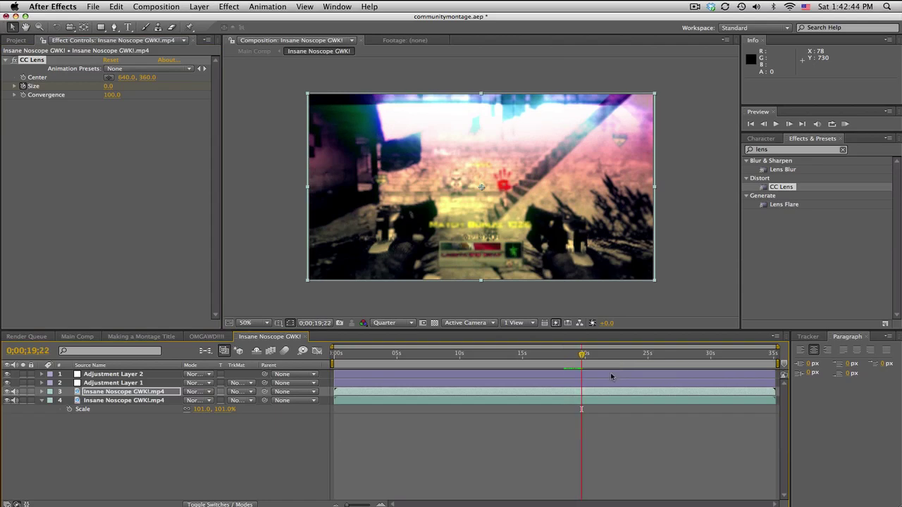
{"action": "left_click_drag", "start_coordinate": [108, 86], "coordinate": [474, 96]}
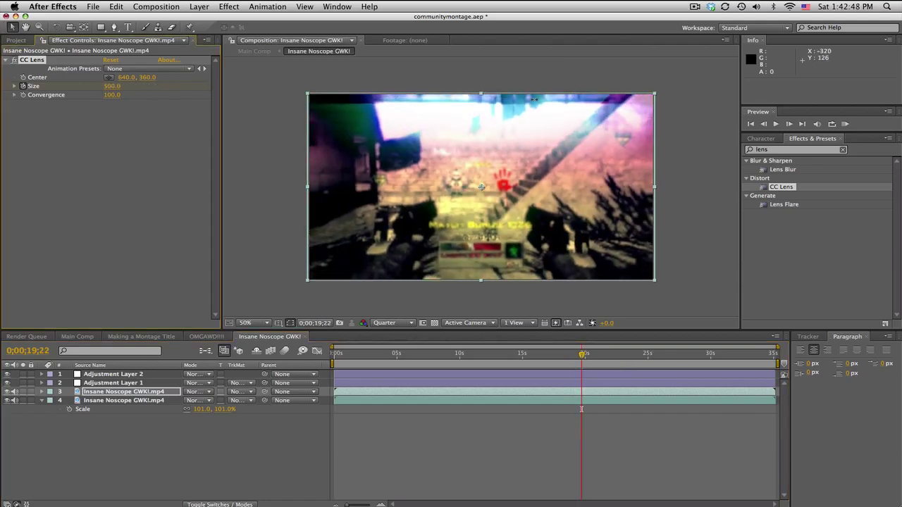
{"action": "left_click", "coordinate": [122, 392]}
{"action": "key", "text": "u"}
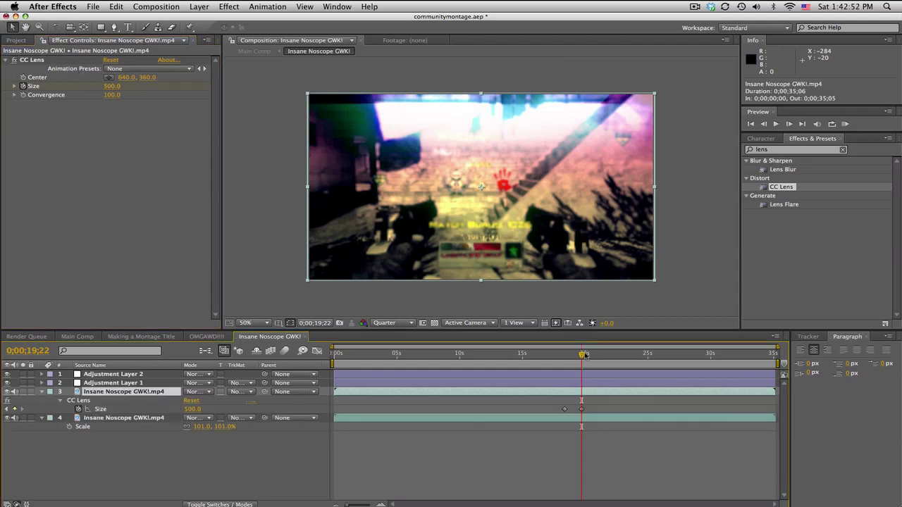
{"action": "left_click_drag", "start_coordinate": [584, 354], "coordinate": [567, 354]}
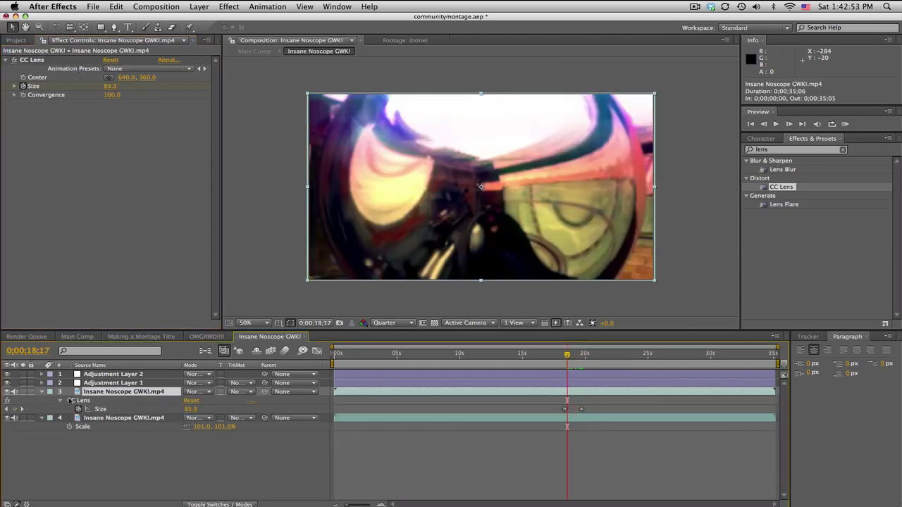
{"action": "left_click", "coordinate": [8, 411]}
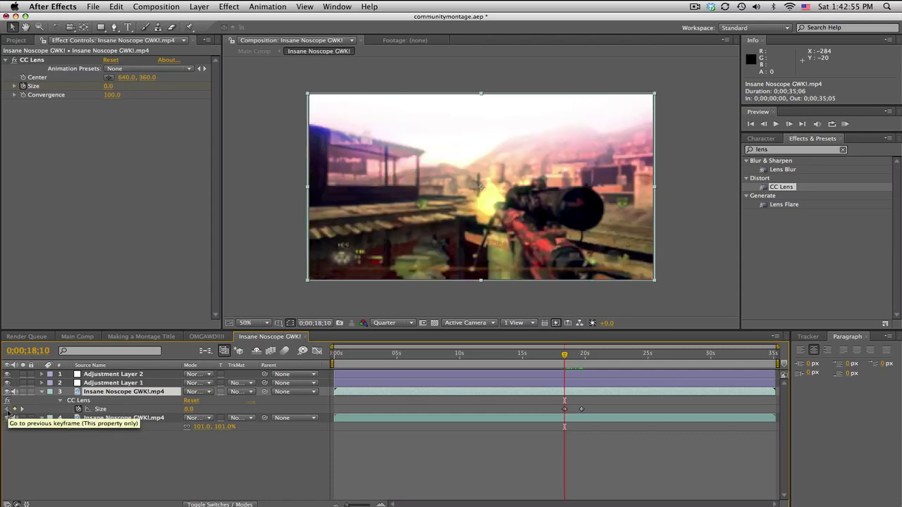
{"action": "left_click", "coordinate": [108, 410]}
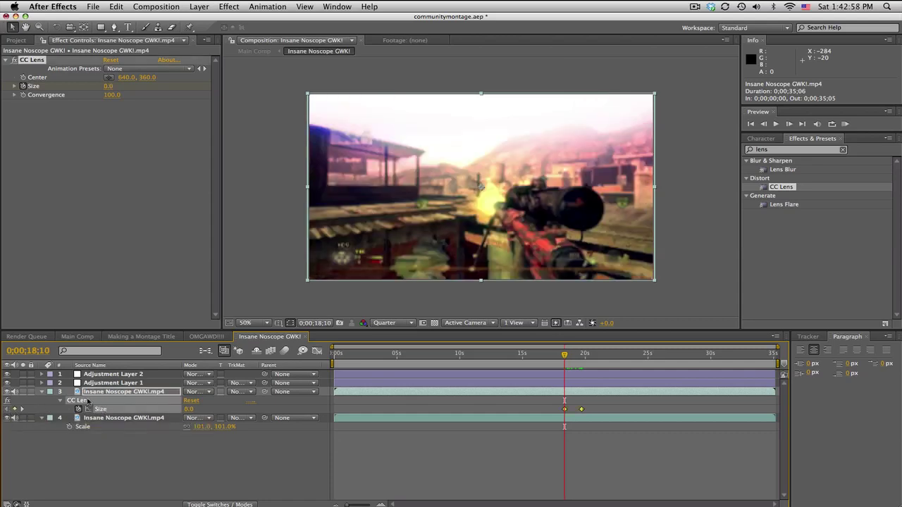
{"action": "key", "text": "super+c"}
Paste the copied CC Lens Size keyframes onto Adjustment Layer 1, then inspect Adjustment Layer 2
{"action": "left_click", "coordinate": [108, 385]}
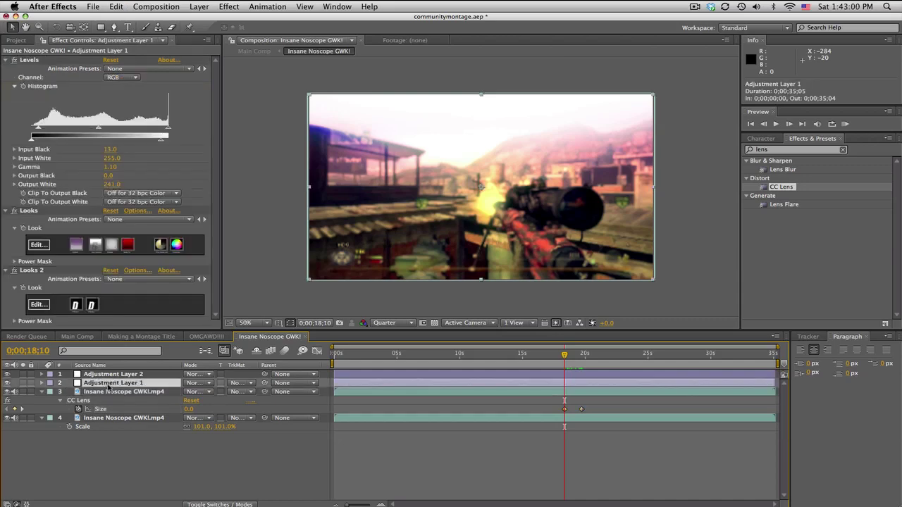
{"action": "key", "text": "super+v"}
{"action": "left_click", "coordinate": [114, 375]}
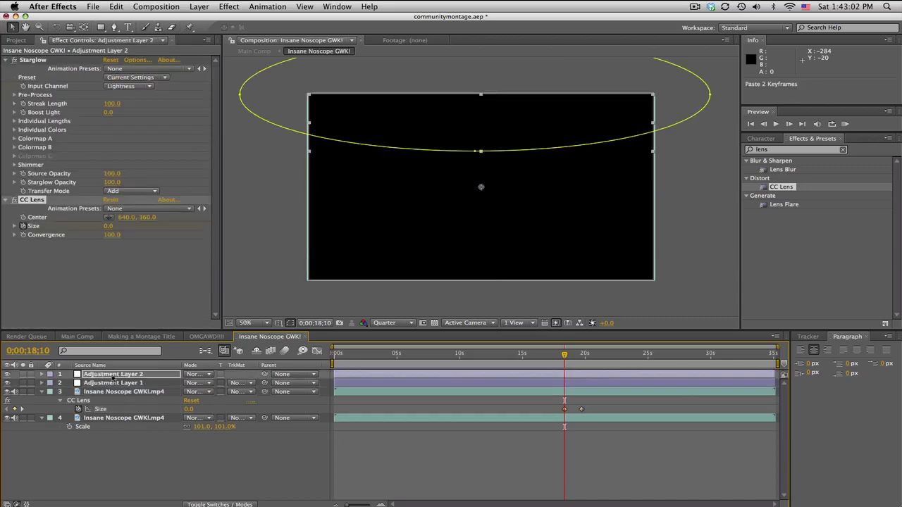
{"action": "mouse_move", "coordinate": [564, 354]}
{"action": "left_mouse_down"}
{"action": "mouse_move", "coordinate": [521, 355]}
{"action": "mouse_move", "coordinate": [571, 354]}
{"action": "mouse_move", "coordinate": [555, 354]}
{"action": "left_mouse_up"}
{"action": "left_click", "coordinate": [493, 444]}
{"action": "left_click", "coordinate": [508, 419]}
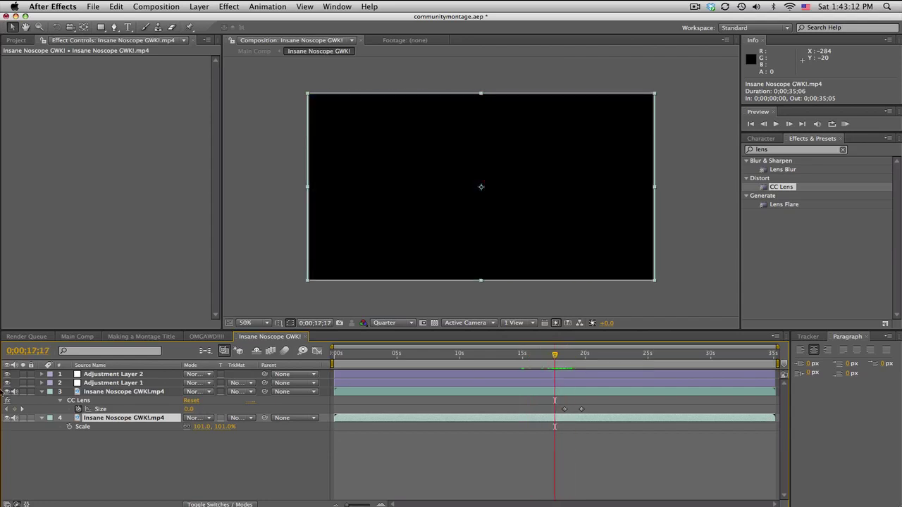
Toggle the adjustment layers' visibility to compare against the footage, leaving both on
{"action": "left_click", "coordinate": [7, 375]}
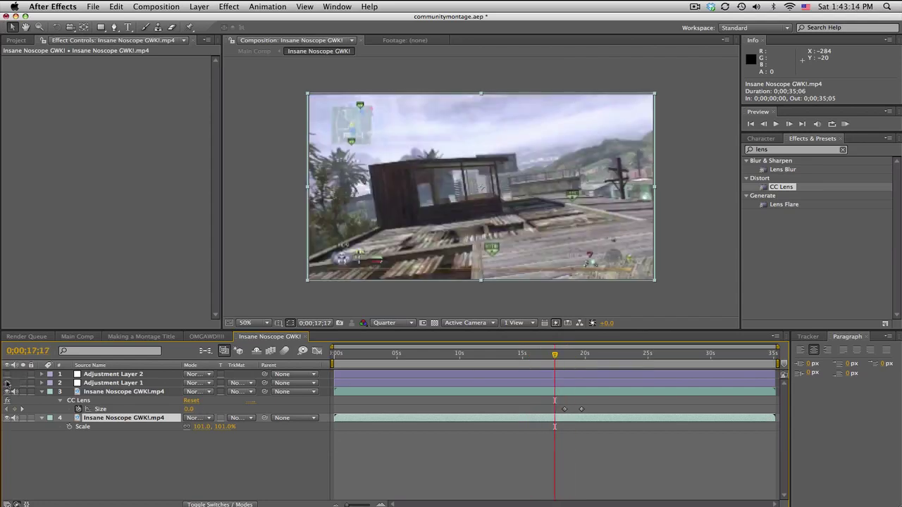
{"action": "left_click", "coordinate": [7, 383]}
{"action": "left_click", "coordinate": [7, 382]}
{"action": "left_click_drag", "start_coordinate": [7, 383], "coordinate": [7, 374]}
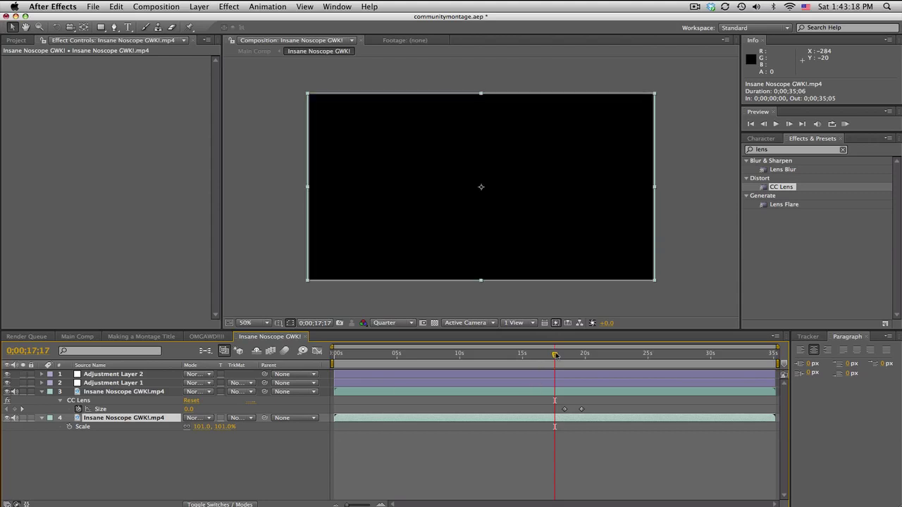
Trim both adjustment layers to start at the Size keyframe at 0;00;18;10
{"action": "left_click_drag", "start_coordinate": [555, 356], "coordinate": [561, 356]}
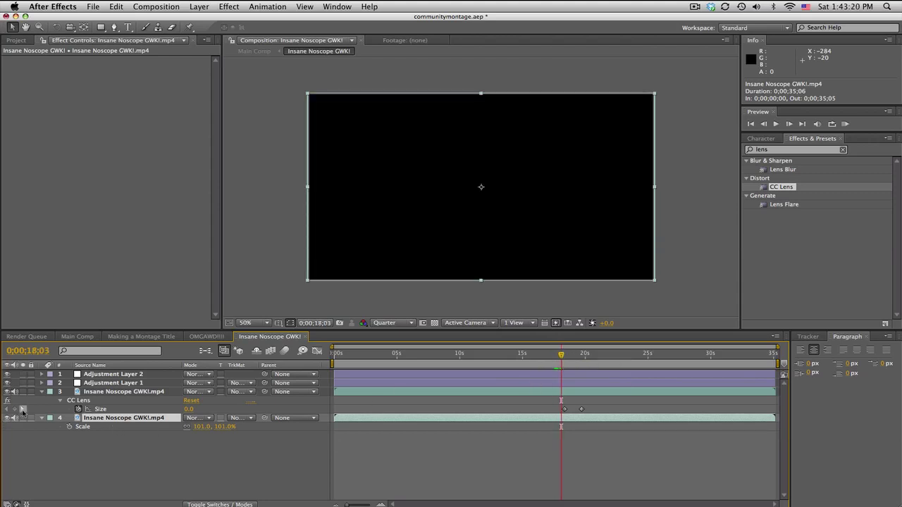
{"action": "left_click", "coordinate": [22, 410]}
{"action": "left_click", "coordinate": [571, 385]}
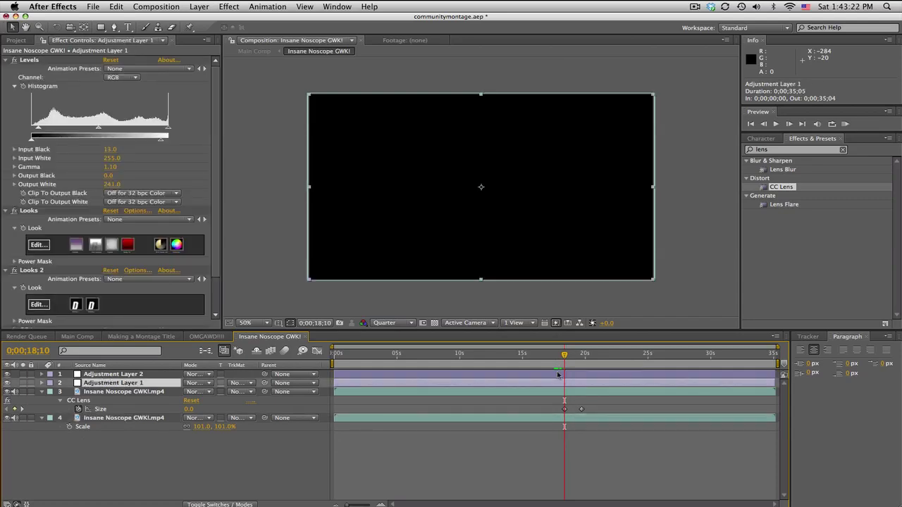
{"action": "left_click", "coordinate": [558, 374], "text": "shift"}
{"action": "key", "text": "alt+bracketleft"}
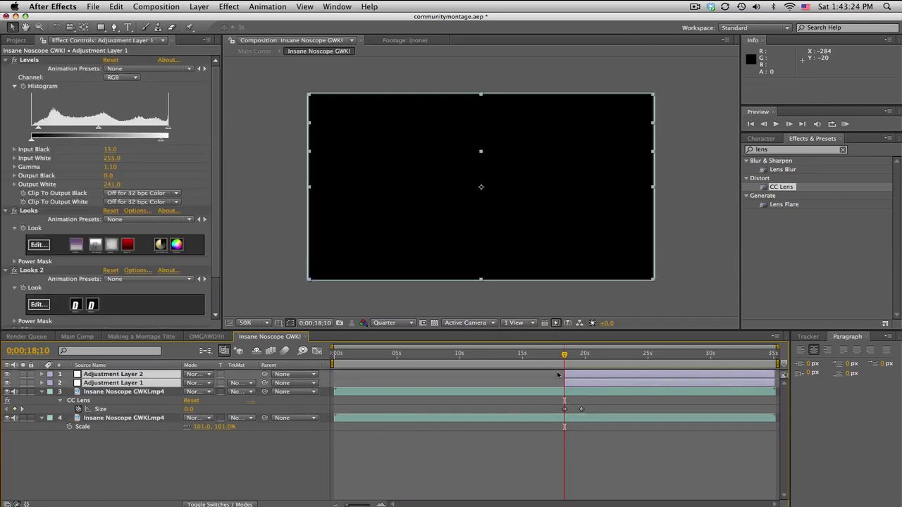
{"action": "left_click_drag", "start_coordinate": [564, 354], "coordinate": [595, 356]}
Collapse and select Adjustment Layer 1's Levels, Looks, Looks 2 and CC Lens effects
{"action": "left_click", "coordinate": [150, 461]}
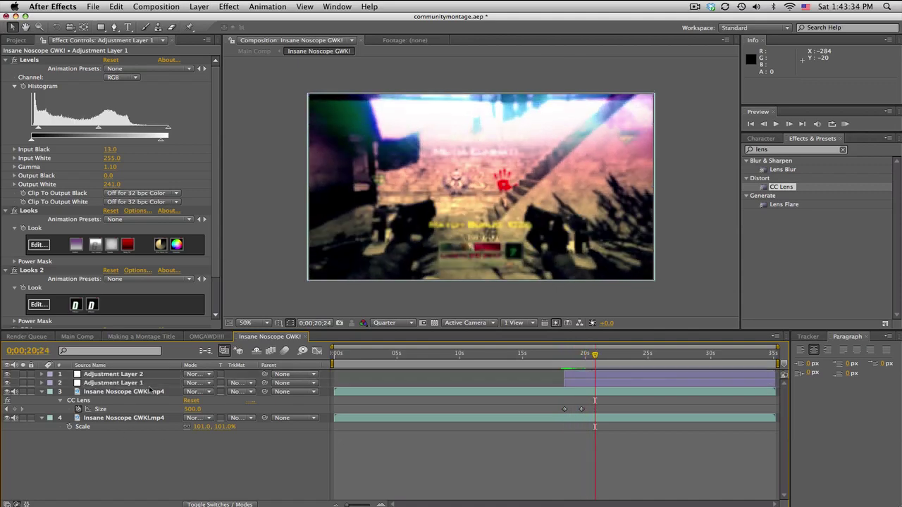
{"action": "left_click", "coordinate": [148, 384]}
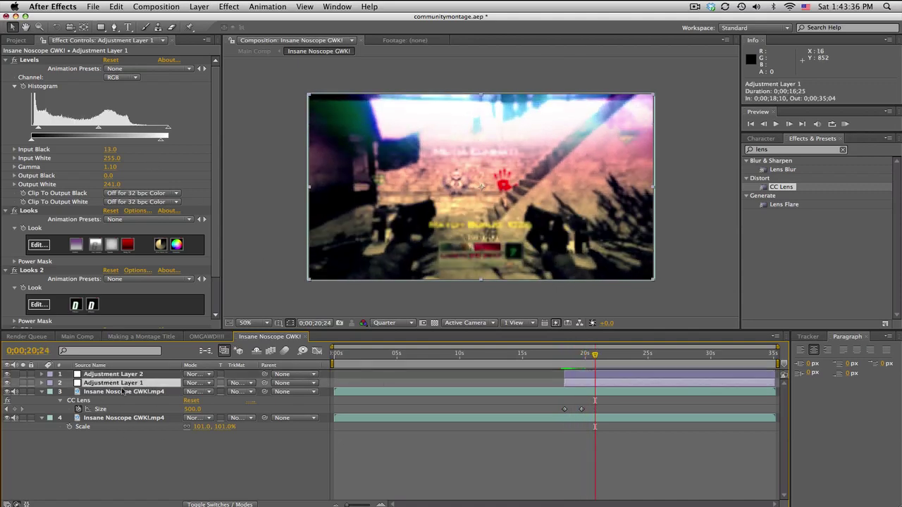
{"action": "left_click", "coordinate": [7, 60]}
{"action": "left_click", "coordinate": [7, 68]}
{"action": "left_click", "coordinate": [6, 77]}
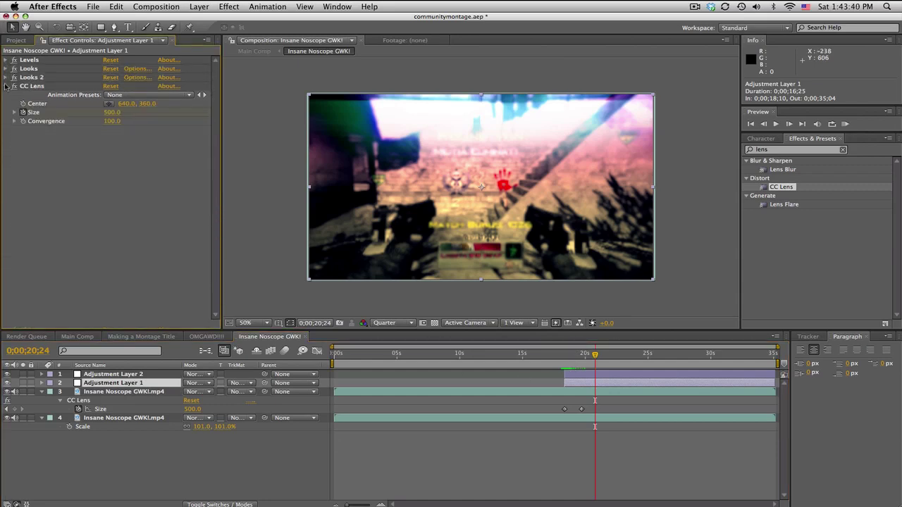
{"action": "left_click", "coordinate": [6, 86]}
{"action": "left_click", "coordinate": [31, 61]}
{"action": "left_click", "coordinate": [30, 87], "text": "shift"}
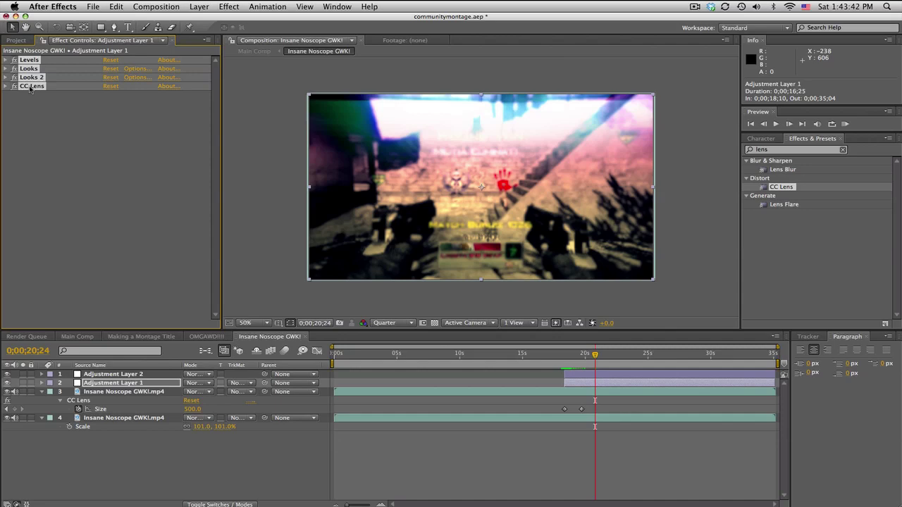
Replace the Insane Noscope GWK!.mp4 clip's own CC Lens with the four copied effects
{"action": "left_click", "coordinate": [129, 392]}
{"action": "left_click", "coordinate": [32, 61]}
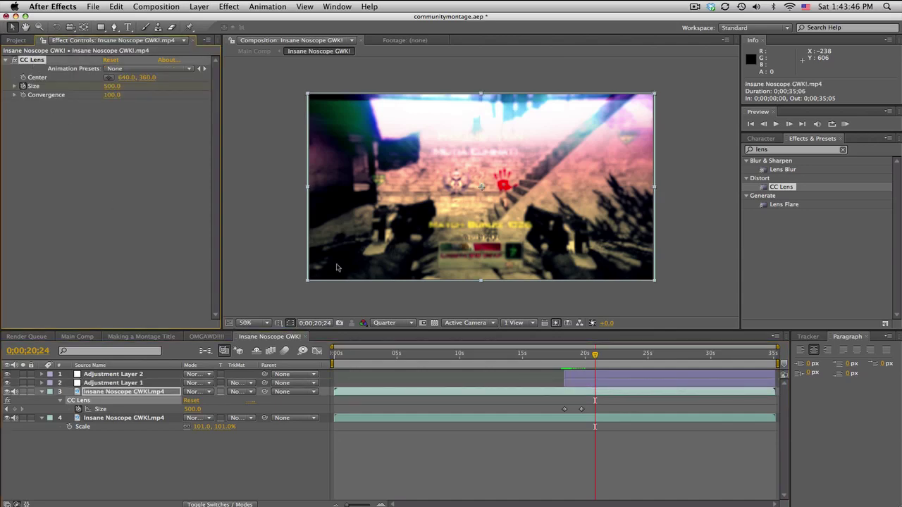
{"action": "left_click_drag", "start_coordinate": [576, 354], "coordinate": [564, 354]}
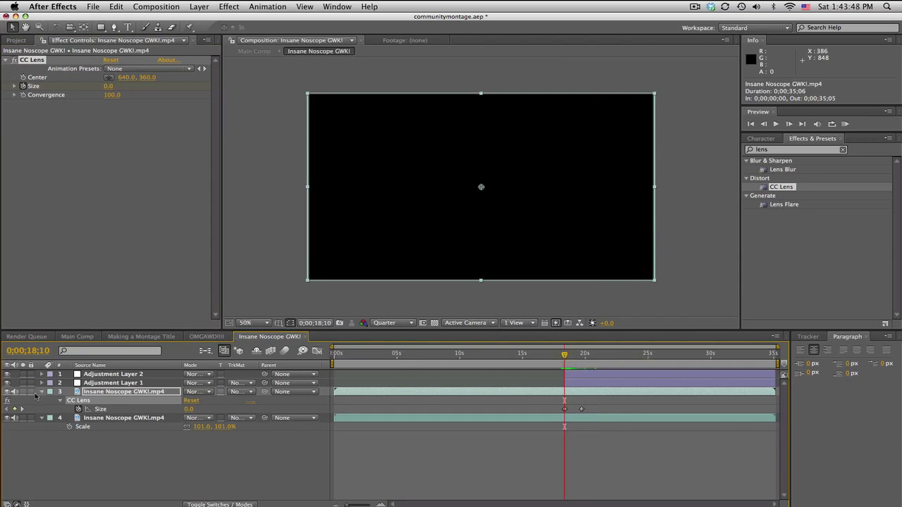
{"action": "key", "text": "Delete"}
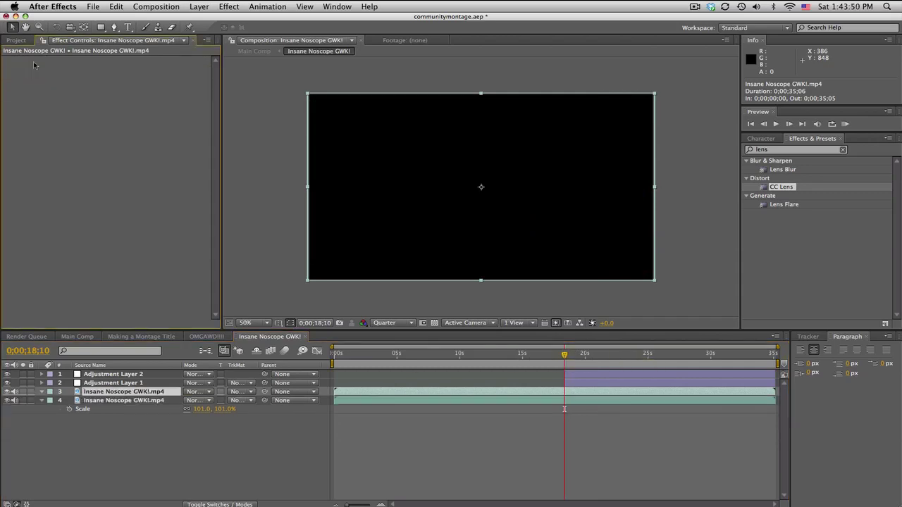
{"action": "key", "text": "super+z"}
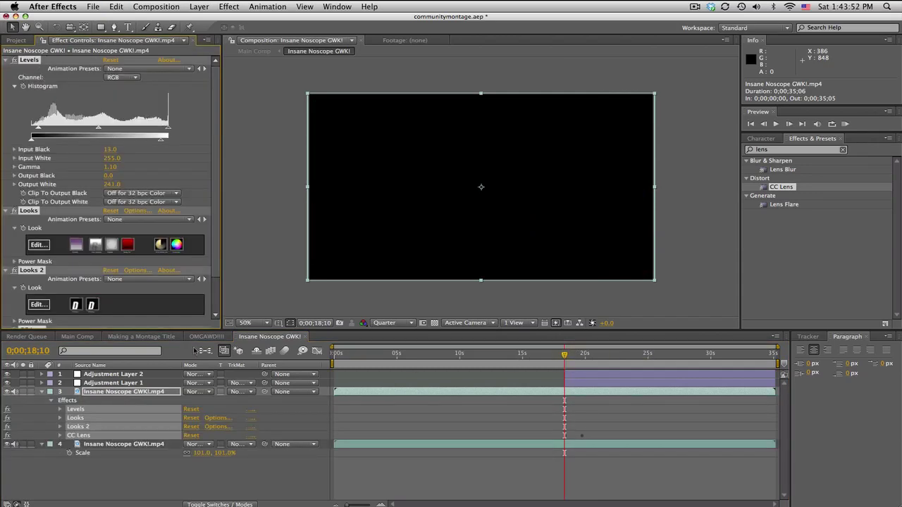
{"action": "left_click", "coordinate": [422, 415]}
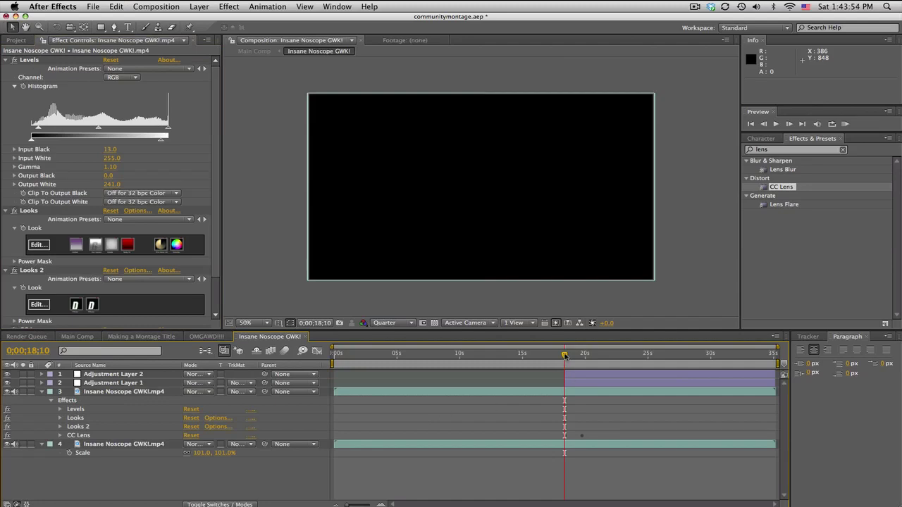
Scrub through the lens zoom transition to review the result
{"action": "mouse_move", "coordinate": [565, 355]}
{"action": "left_mouse_down"}
{"action": "mouse_move", "coordinate": [592, 353]}
{"action": "mouse_move", "coordinate": [560, 355]}
{"action": "mouse_move", "coordinate": [582, 356]}
{"action": "left_mouse_up"}
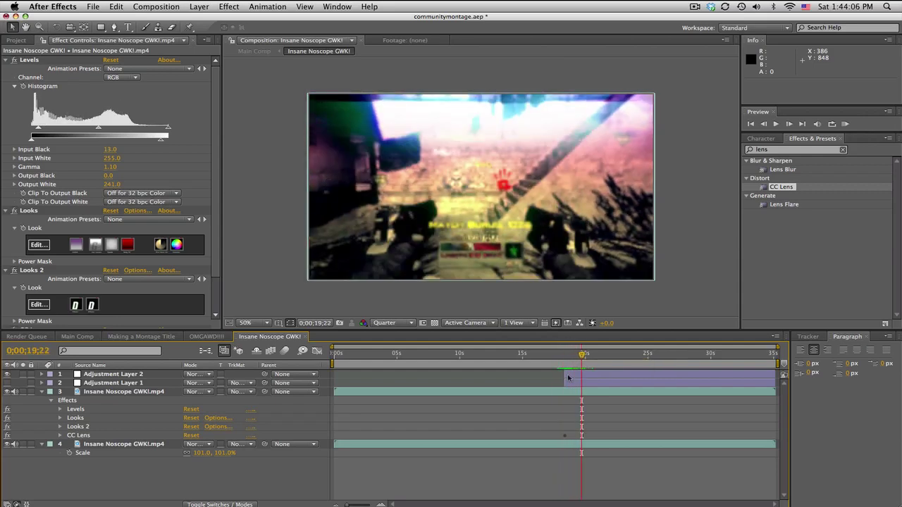
{"action": "left_click", "coordinate": [567, 378]}
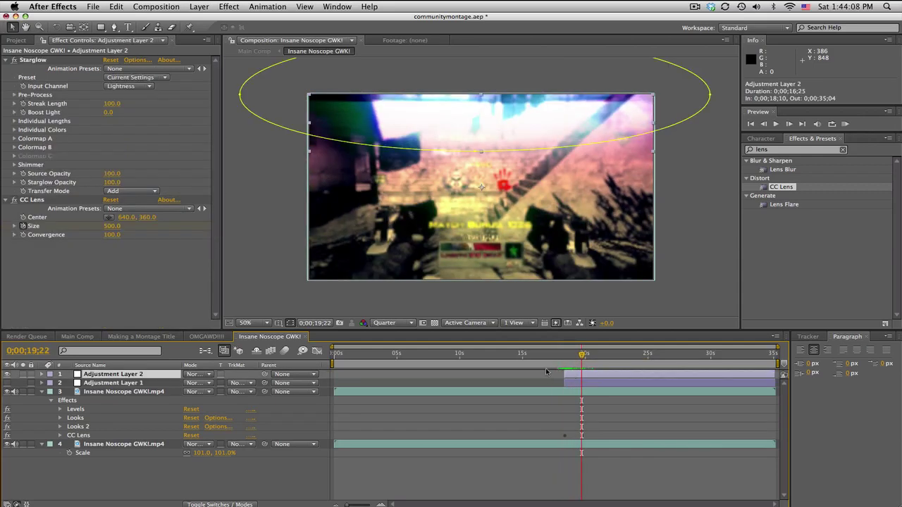
{"action": "left_click", "coordinate": [564, 356]}
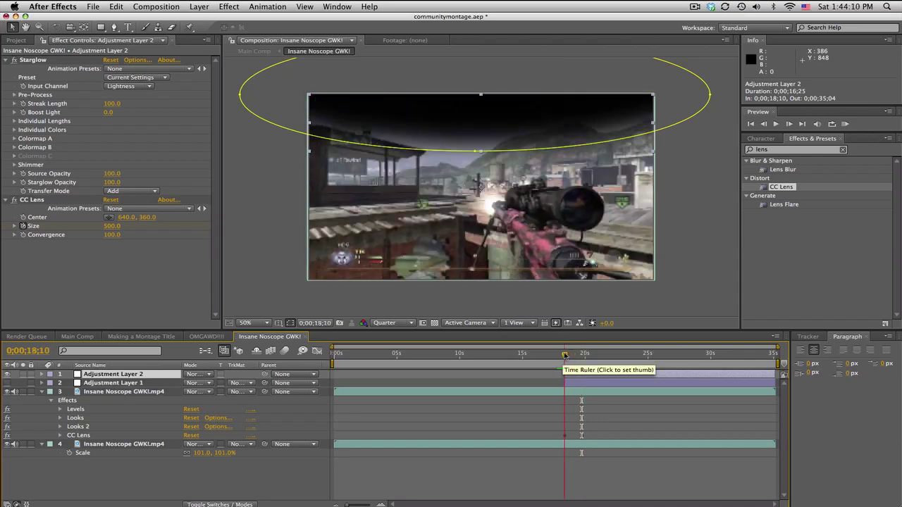
{"action": "left_click_drag", "start_coordinate": [564, 356], "coordinate": [568, 356]}
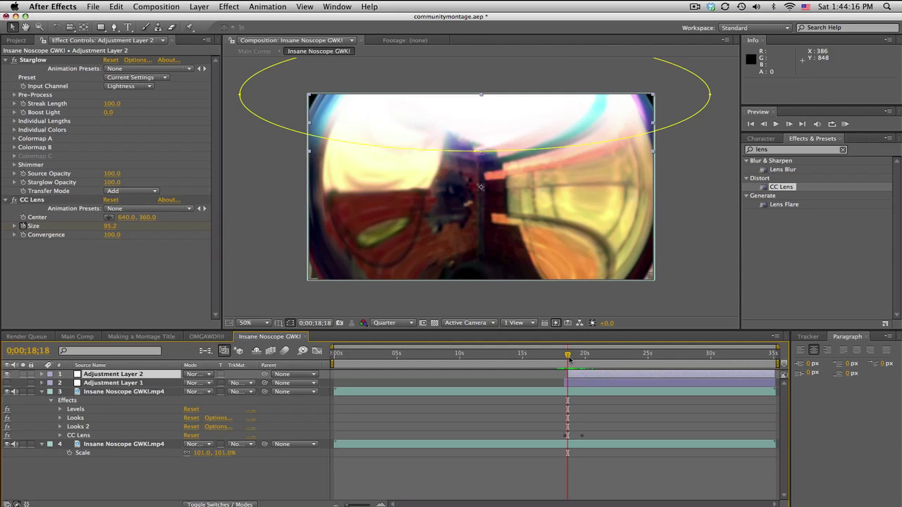
{"action": "left_click_drag", "start_coordinate": [569, 359], "coordinate": [587, 355]}
RAM-preview Main Comp, then reopen Insane Noscope GWK! with its clip layer selected
{"action": "left_click", "coordinate": [77, 336]}
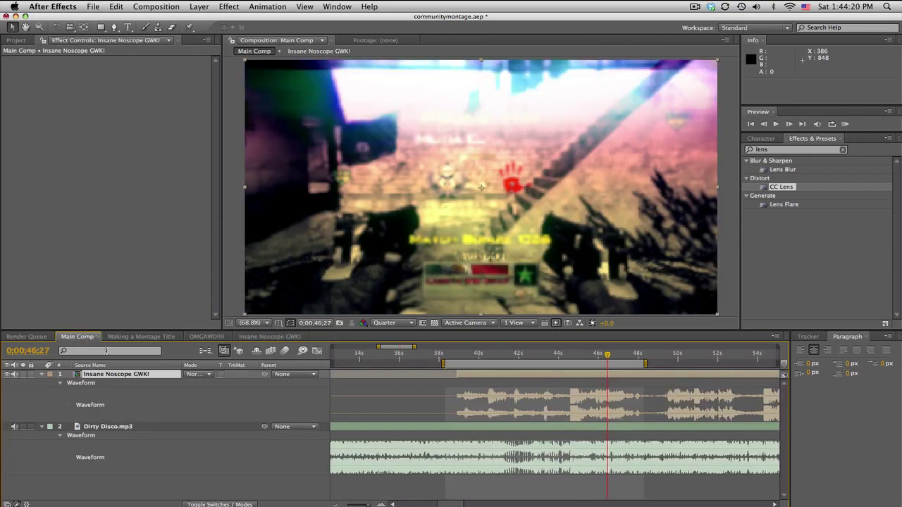
{"action": "left_click", "coordinate": [845, 123]}
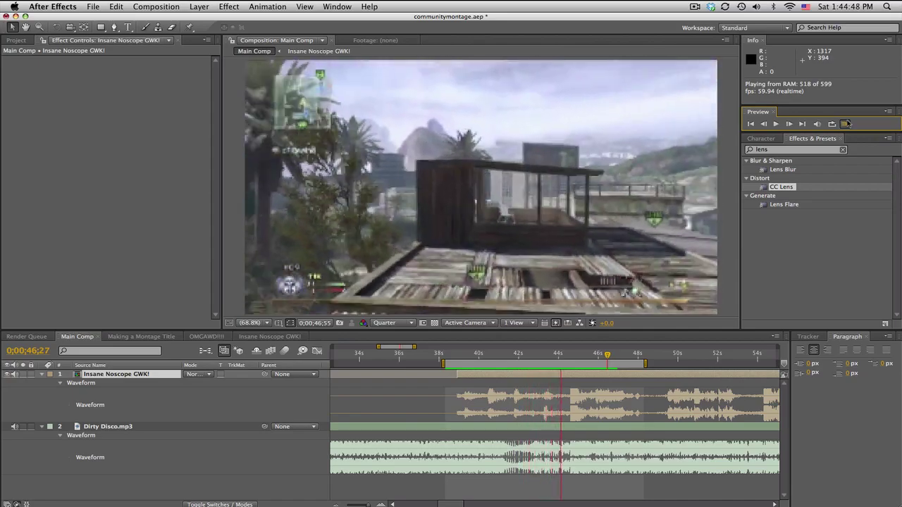
{"action": "key", "text": "space"}
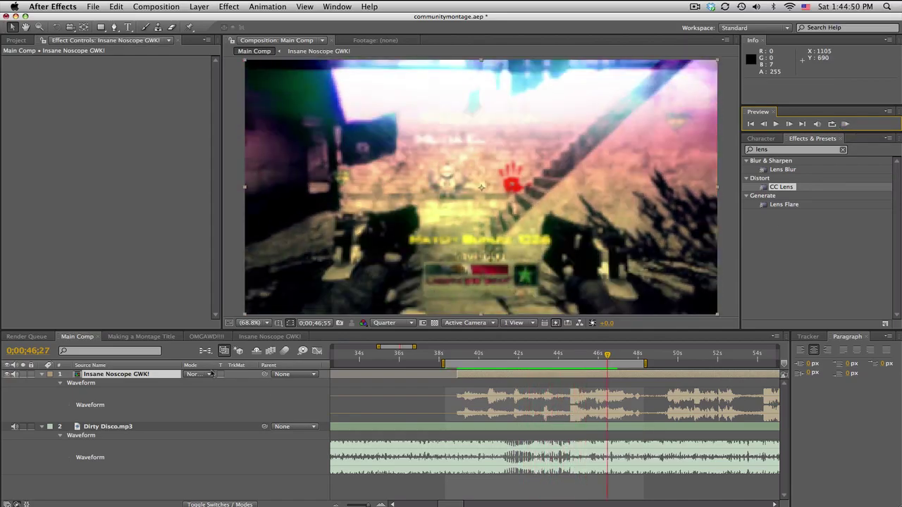
{"action": "left_click", "coordinate": [241, 337]}
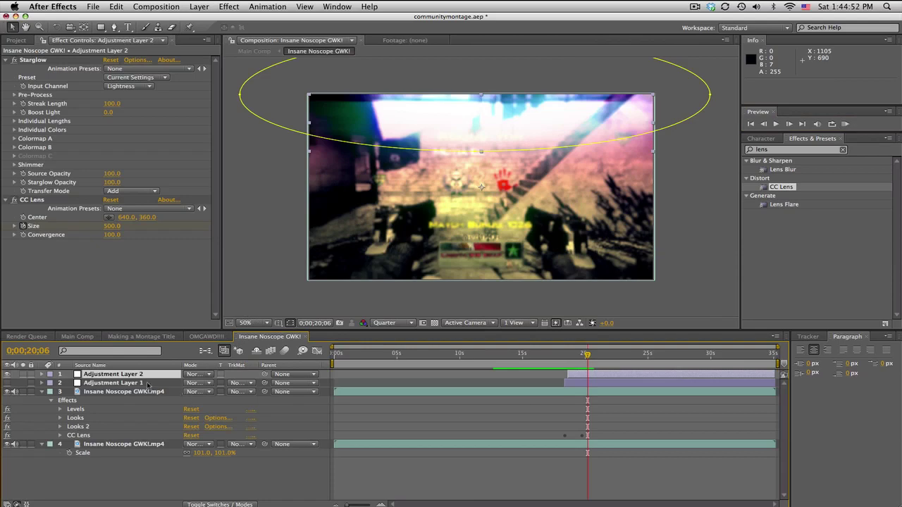
{"action": "left_click", "coordinate": [158, 392]}
Nudge the clip's and Adjustment Layer 2's Size keyframes earlier to 0;00;19;05, then delete Adjustment Layer 1
{"action": "key", "text": "u"}
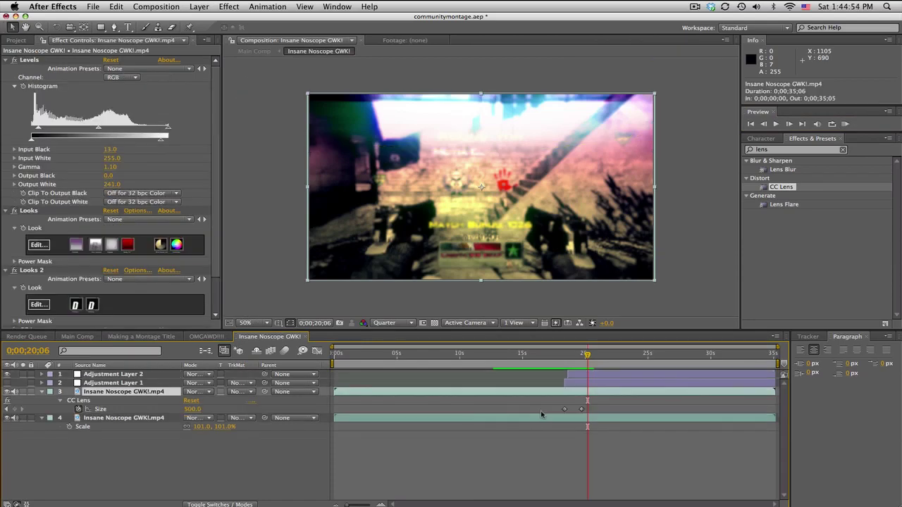
{"action": "left_click_drag", "start_coordinate": [582, 411], "coordinate": [574, 410]}
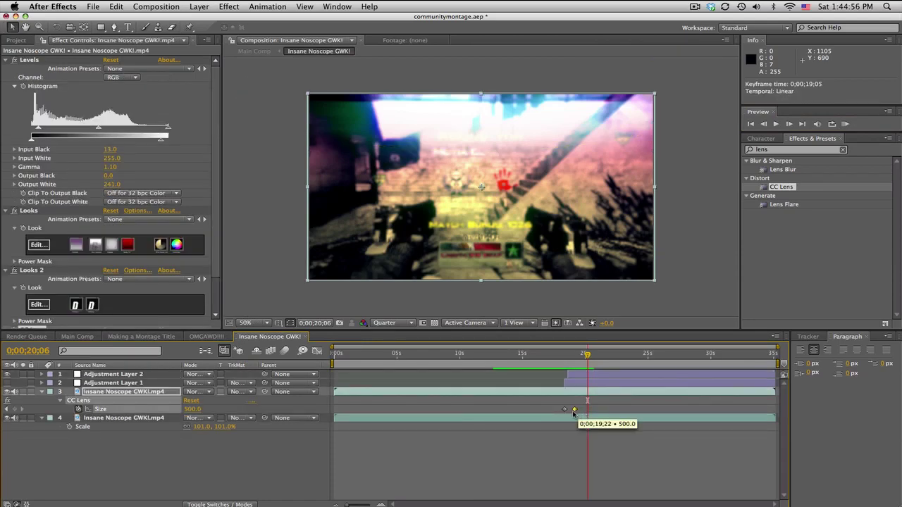
{"action": "key", "text": "ctrl+a"}
{"action": "key", "text": "u"}
{"action": "left_click", "coordinate": [129, 377]}
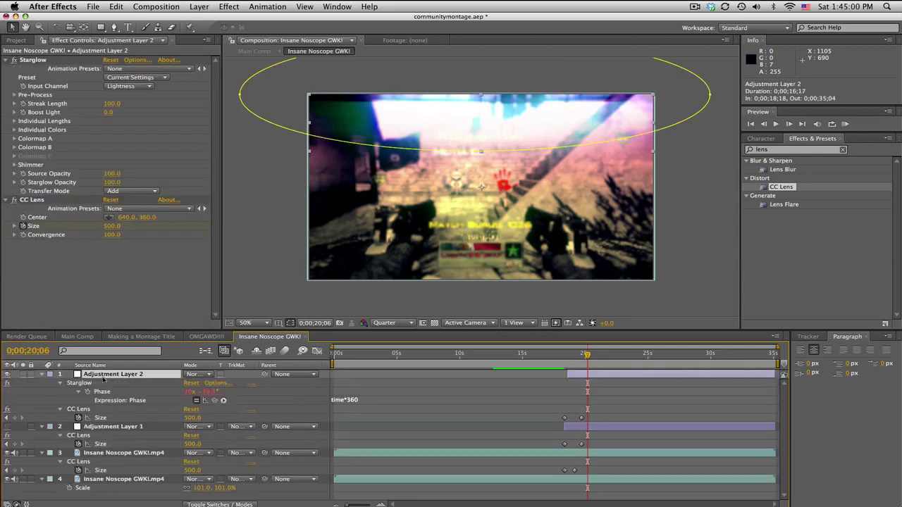
{"action": "left_click", "coordinate": [575, 366]}
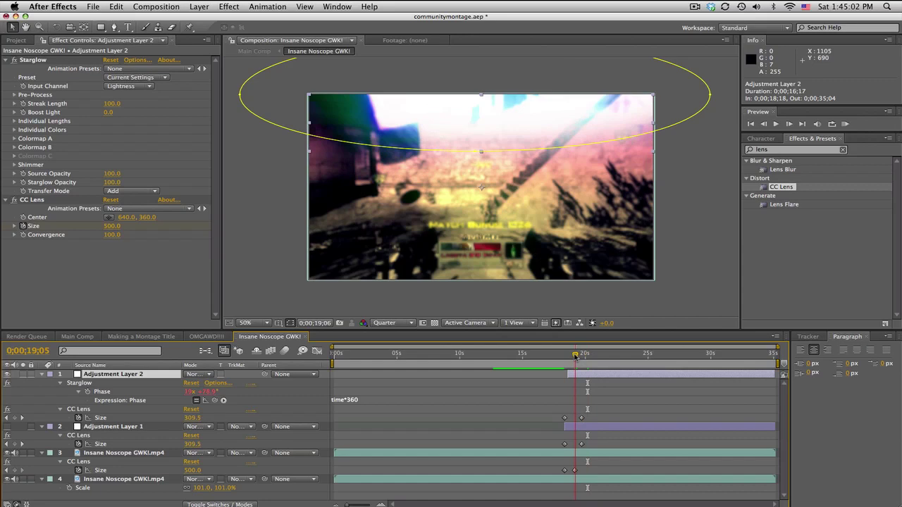
{"action": "left_click_drag", "start_coordinate": [581, 418], "coordinate": [575, 421]}
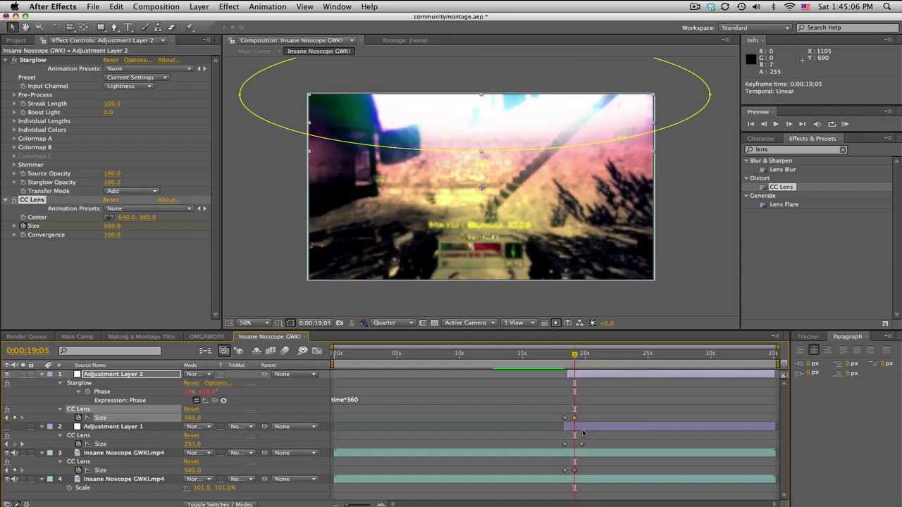
{"action": "left_click", "coordinate": [112, 426]}
{"action": "key", "text": "Delete"}
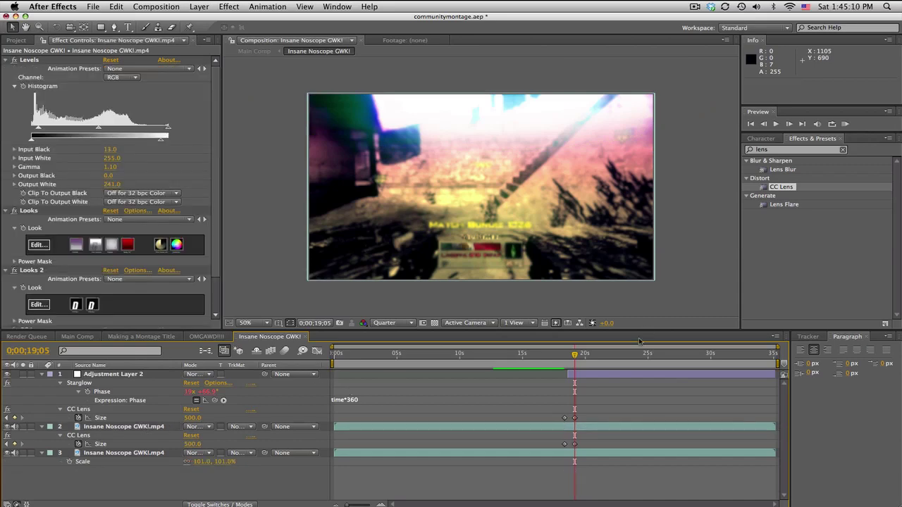
In Main Comp, widen the timeline and work area and locate the song's drop near 49 s
{"action": "left_click", "coordinate": [86, 337]}
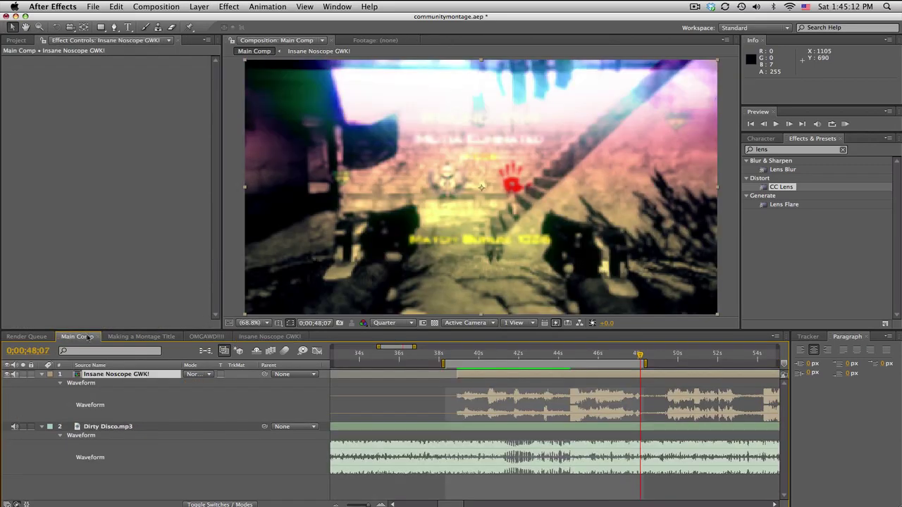
{"action": "left_click_drag", "start_coordinate": [416, 347], "coordinate": [418, 350]}
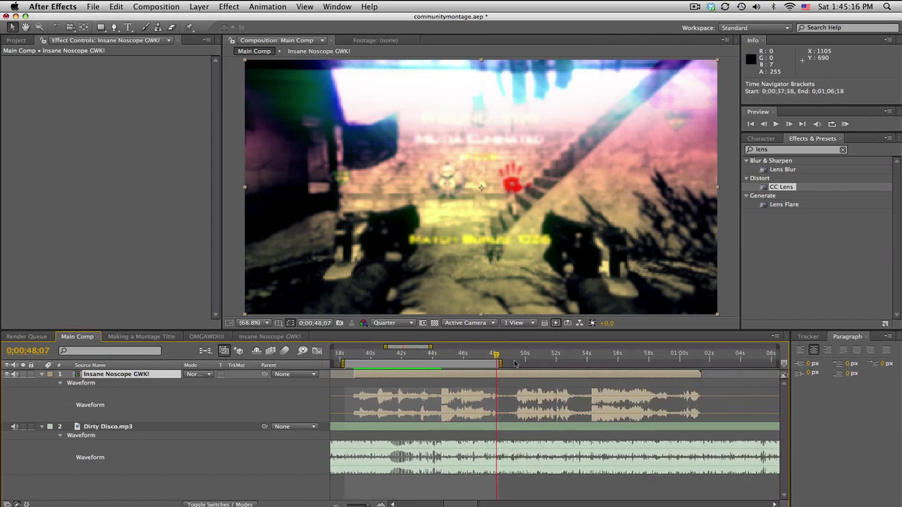
{"action": "left_click_drag", "start_coordinate": [503, 365], "coordinate": [625, 364]}
{"action": "left_click", "coordinate": [495, 355]}
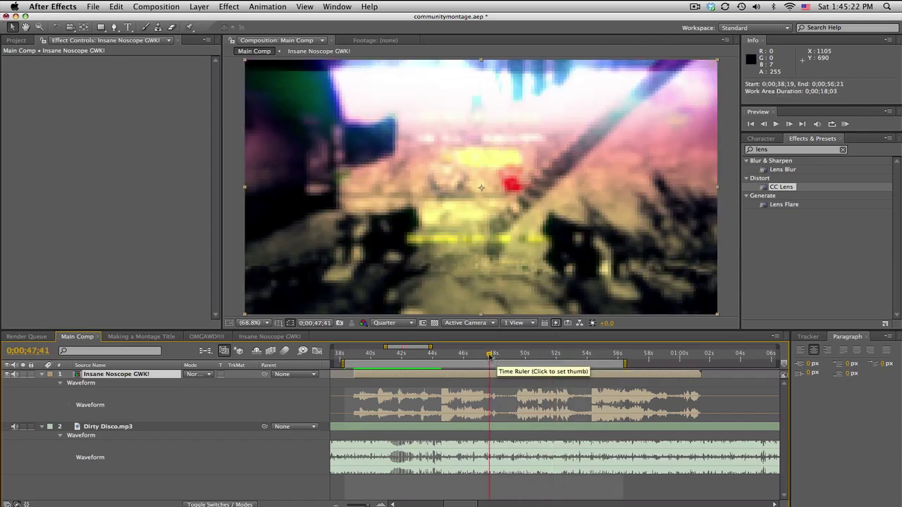
{"action": "left_click_drag", "start_coordinate": [497, 354], "coordinate": [522, 354]}
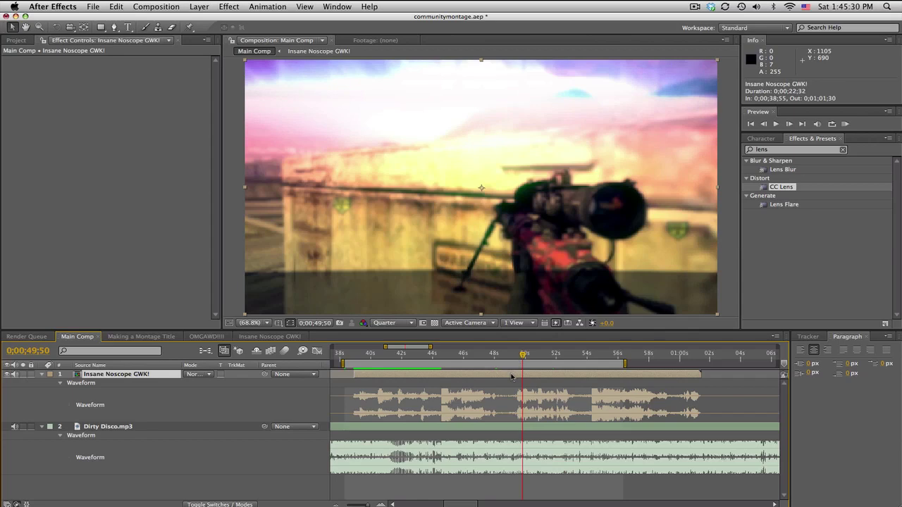
Split the Insane Noscope GWK! layer at 0;00;49;50 and hide the earlier half's video
{"action": "key", "text": "super+shift+d"}
{"action": "key", "text": "l"}
{"action": "key", "text": "l"}
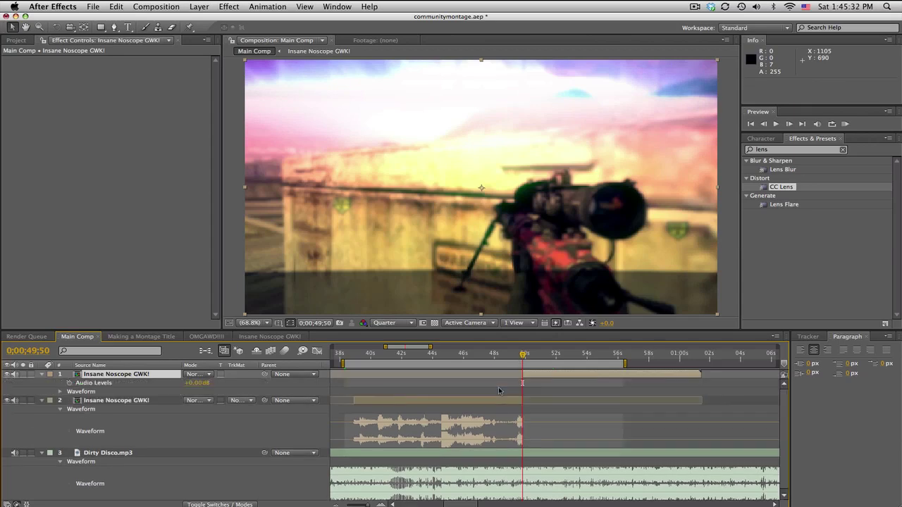
{"action": "scroll", "coordinate": [782, 434], "scroll_direction": "down", "scroll_amount": 1}
{"action": "scroll", "coordinate": [782, 434], "scroll_direction": "down", "scroll_amount": 1}
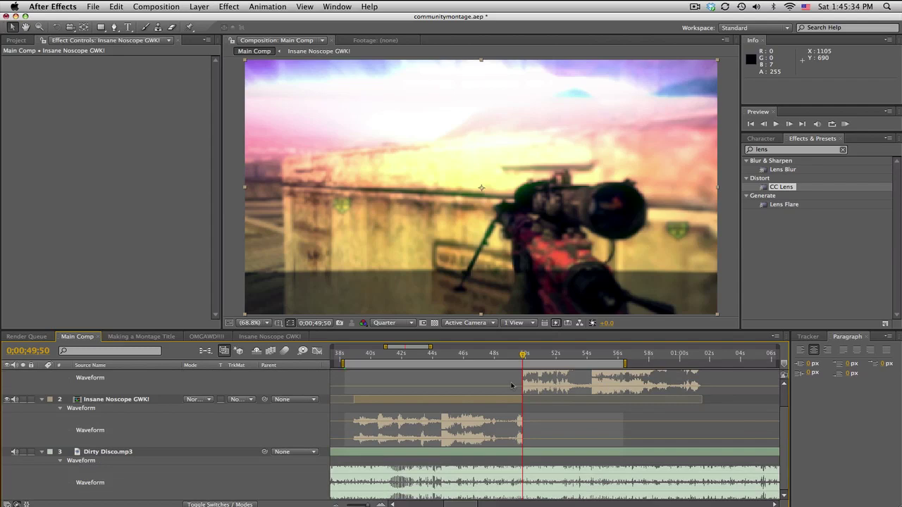
{"action": "left_click", "coordinate": [432, 358]}
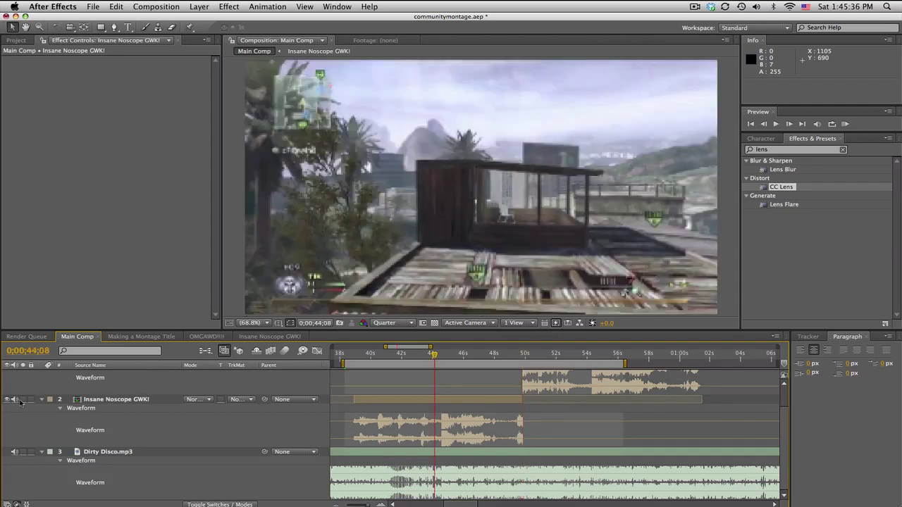
{"action": "left_click", "coordinate": [9, 399]}
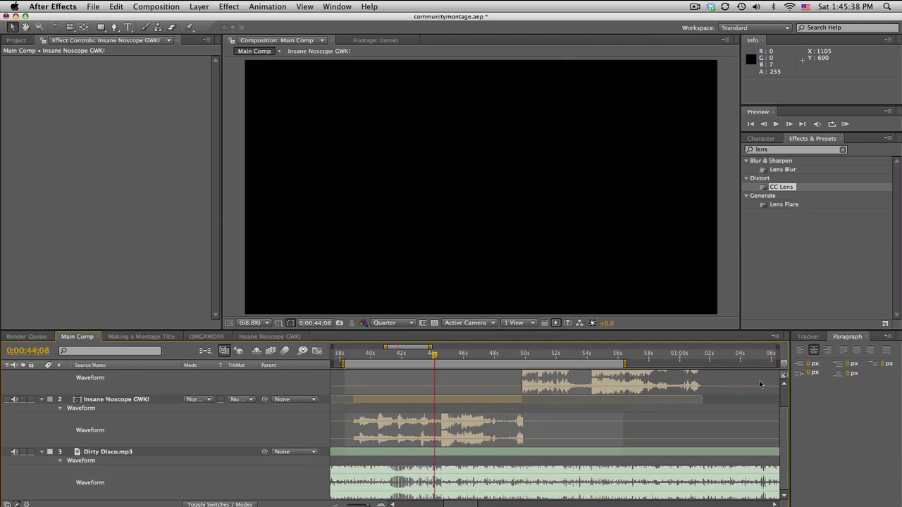
{"action": "scroll", "coordinate": [787, 411], "scroll_direction": "up", "scroll_amount": 2}
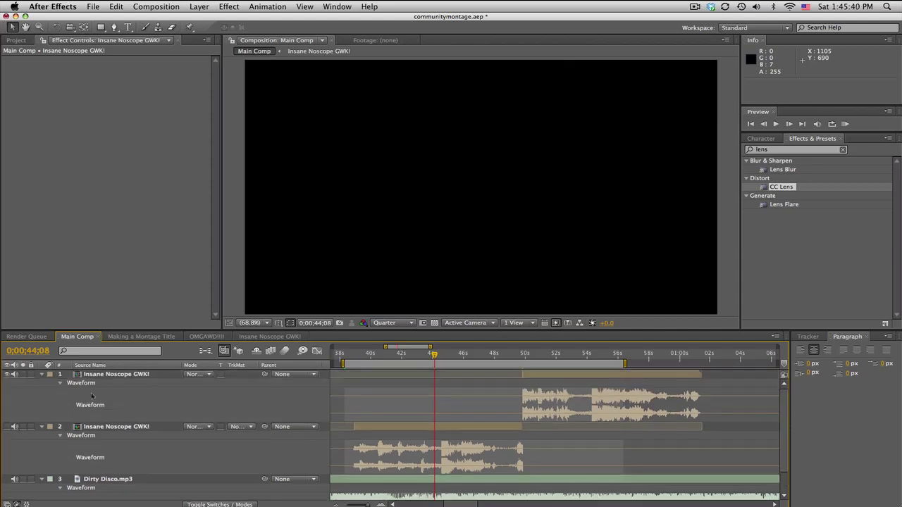
Hide the later clip half, RAM-preview the sync, and find the drop near 48 s
{"action": "left_click", "coordinate": [8, 375]}
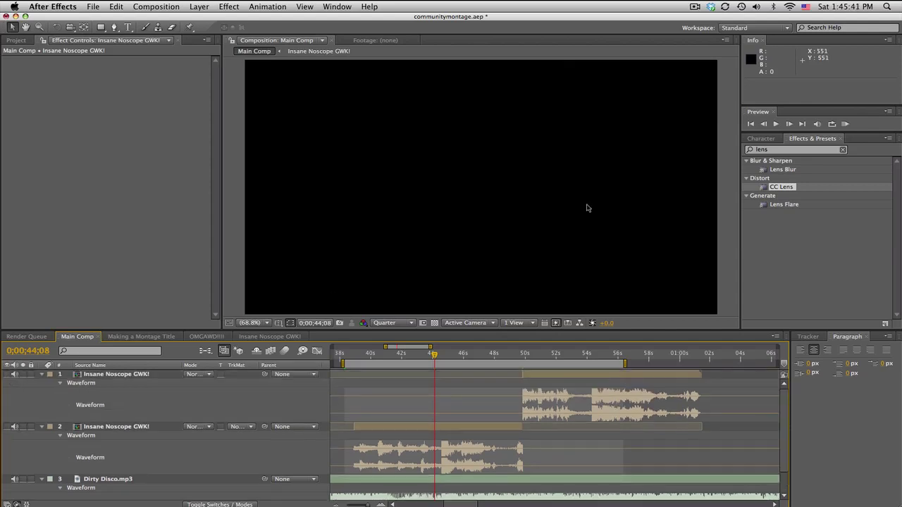
{"action": "left_click", "coordinate": [846, 124]}
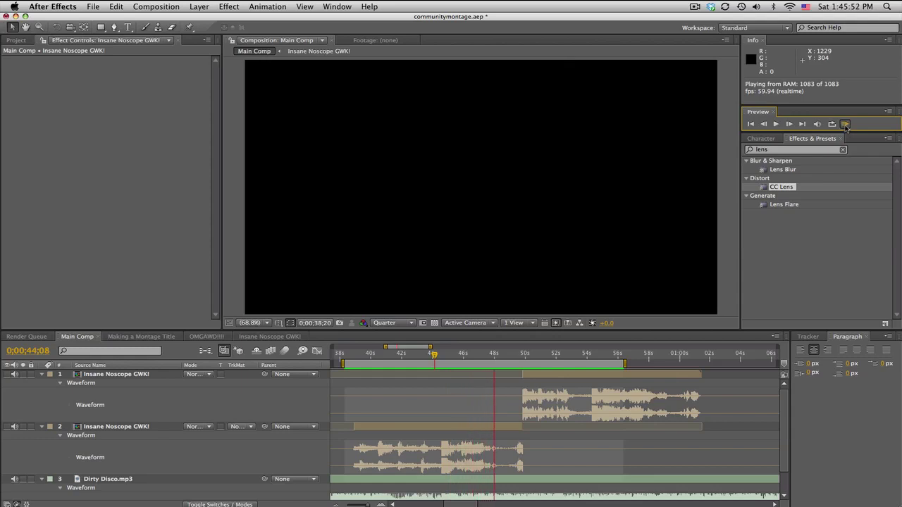
{"action": "left_click", "coordinate": [846, 125]}
{"action": "left_click", "coordinate": [502, 356]}
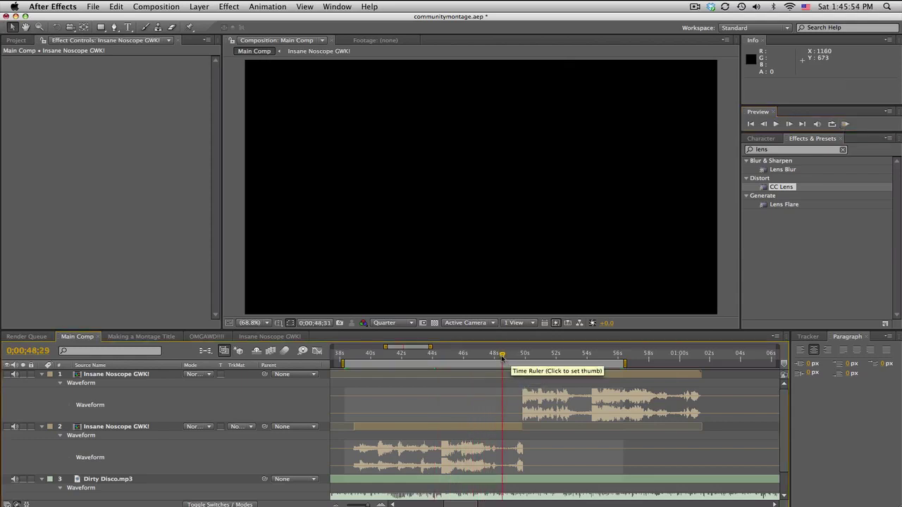
{"action": "left_click_drag", "start_coordinate": [502, 357], "coordinate": [515, 355]}
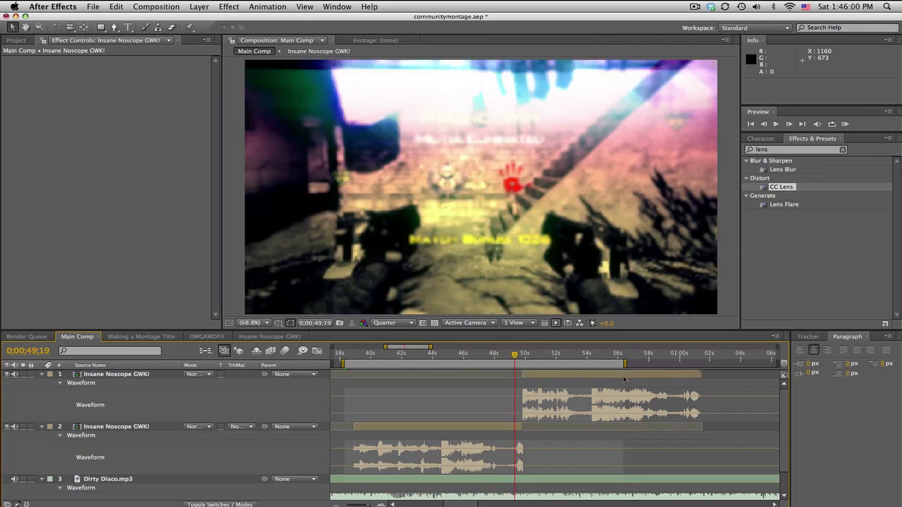
Slide the upper clip earlier and trim it to run from about 0;00;48;03 to 0;00;56;27
{"action": "left_click_drag", "start_coordinate": [615, 377], "coordinate": [516, 377]}
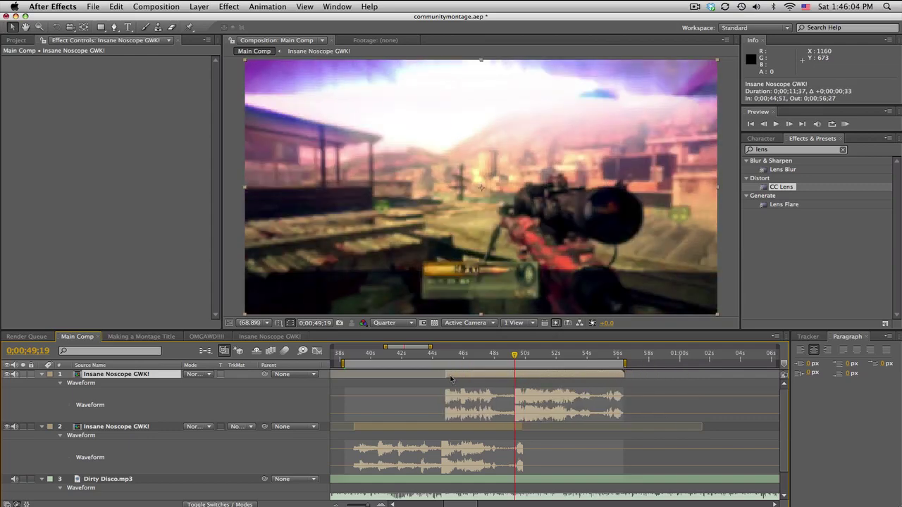
{"action": "left_click_drag", "start_coordinate": [493, 374], "coordinate": [479, 368]}
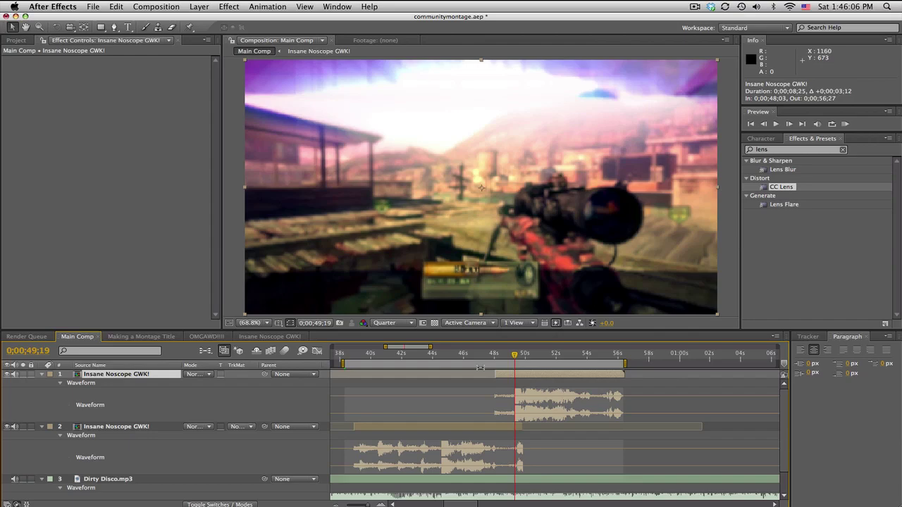
{"action": "left_click", "coordinate": [425, 357]}
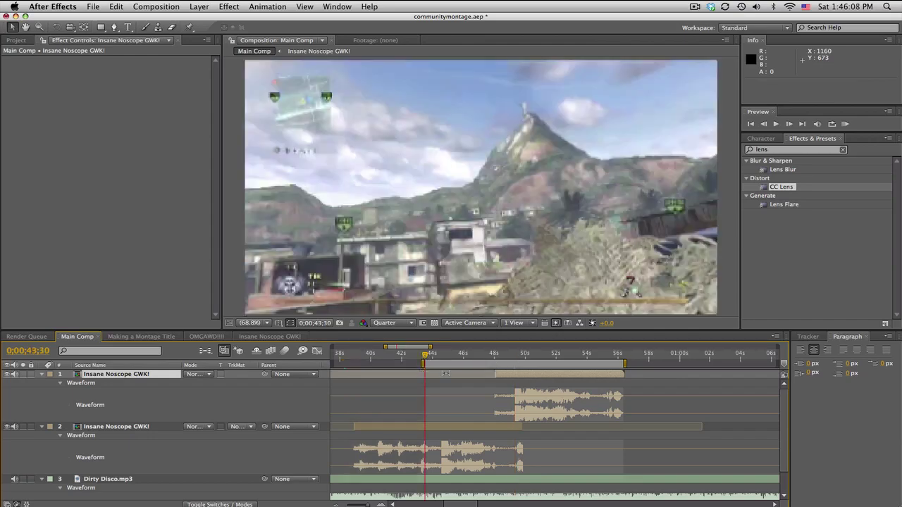
{"action": "left_click", "coordinate": [846, 124]}
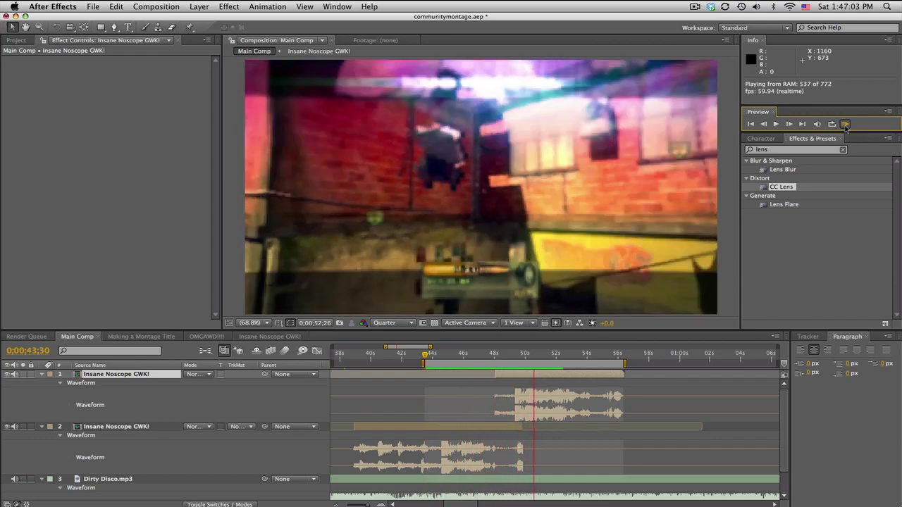
Extend the upper Insane Noscope GWK! layer's start to 0;00;47;00, giving a 9-second duration
{"action": "left_click", "coordinate": [845, 125]}
{"action": "scroll", "coordinate": [786, 428], "scroll_direction": "down", "scroll_amount": 2}
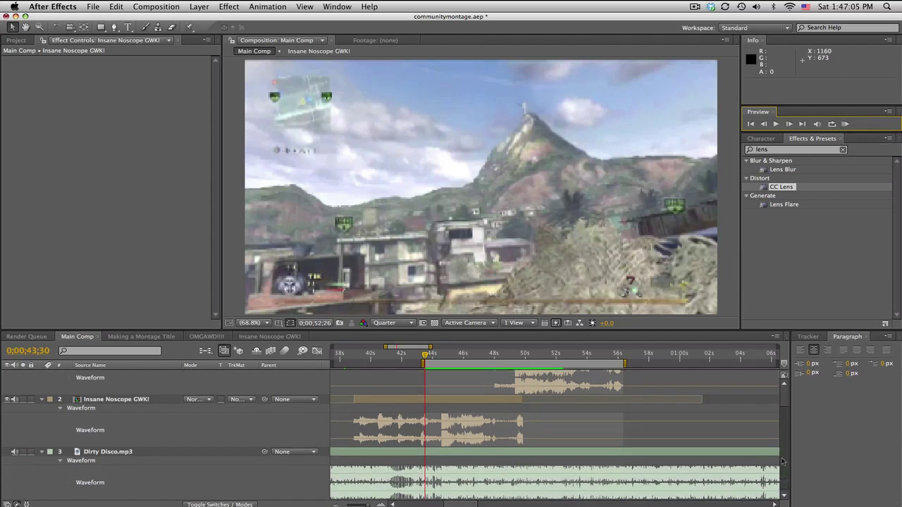
{"action": "left_click", "coordinate": [491, 357]}
{"action": "key", "text": "equal"}
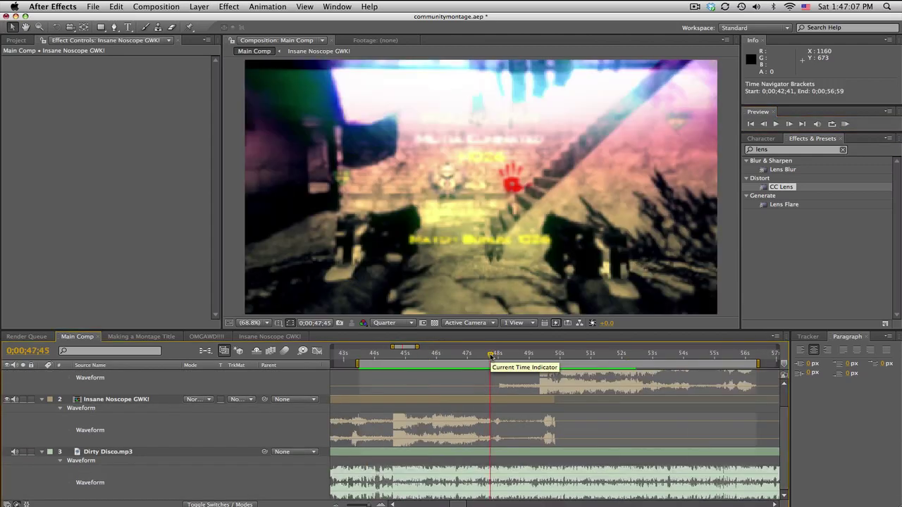
{"action": "key", "text": "equal"}
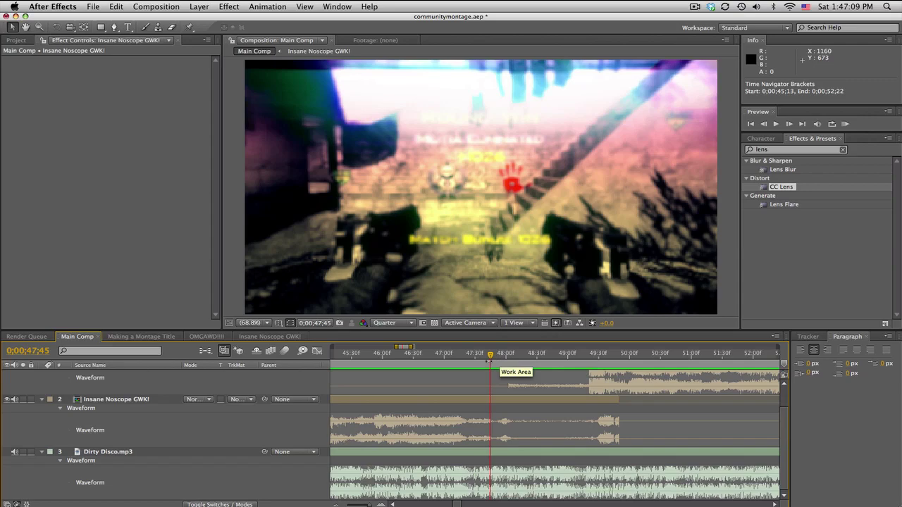
{"action": "left_click", "coordinate": [476, 356]}
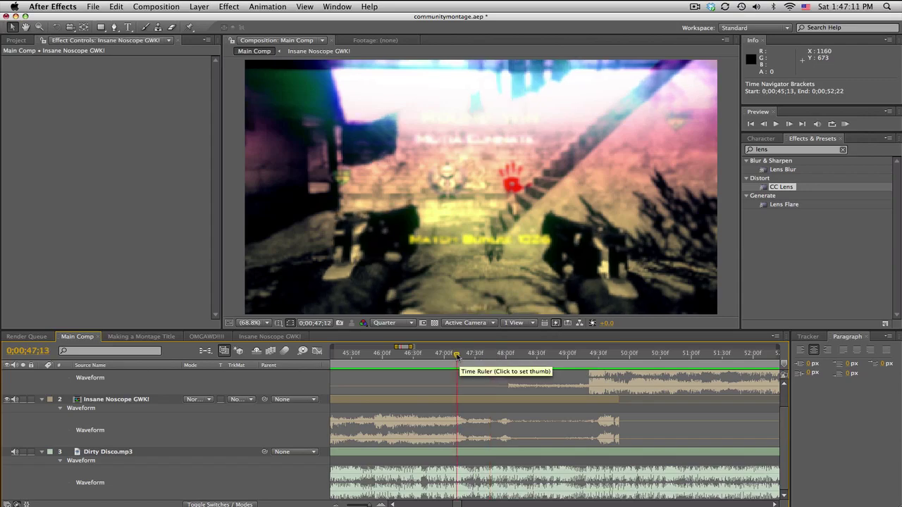
{"action": "left_click_drag", "start_coordinate": [477, 355], "coordinate": [562, 379]}
{"action": "scroll", "coordinate": [777, 458], "scroll_direction": "up", "scroll_amount": 2}
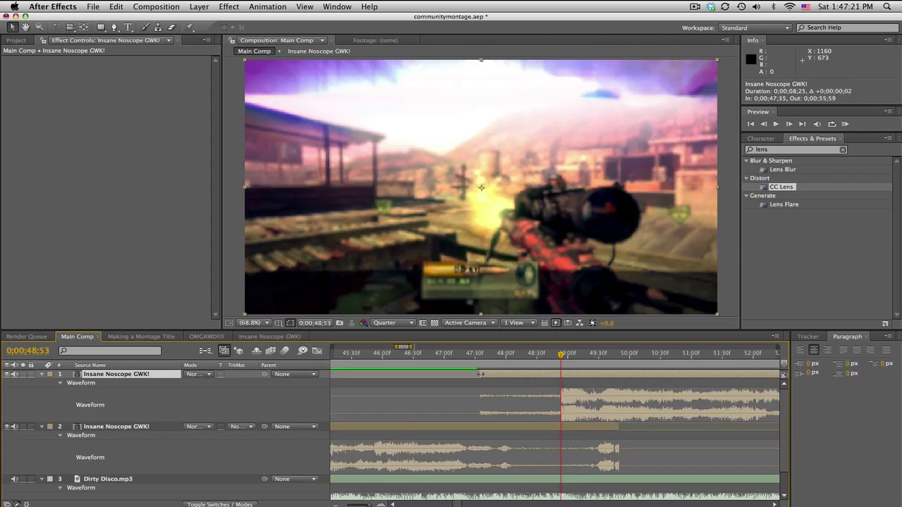
{"action": "left_click_drag", "start_coordinate": [480, 375], "coordinate": [453, 374]}
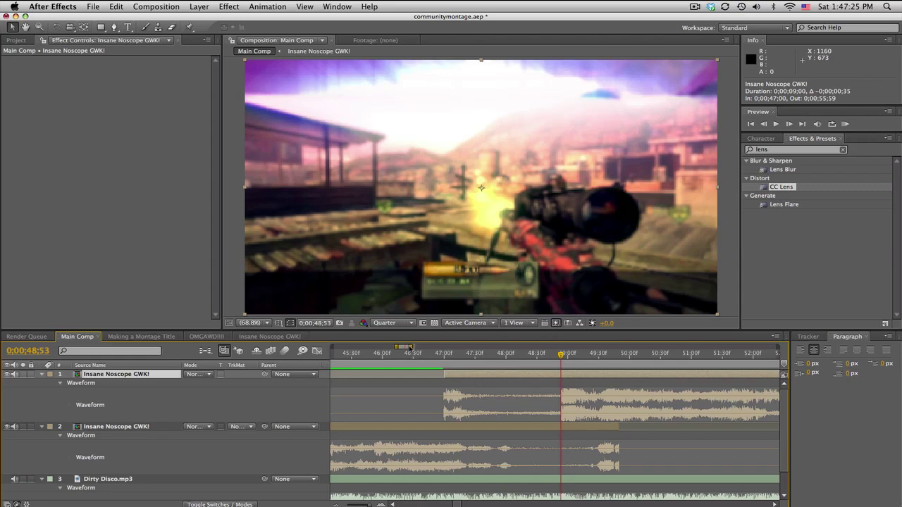
{"action": "mouse_move", "coordinate": [410, 347]}
{"action": "left_mouse_down"}
{"action": "mouse_move", "coordinate": [435, 346]}
{"action": "mouse_move", "coordinate": [402, 355]}
{"action": "mouse_move", "coordinate": [416, 352]}
{"action": "mouse_move", "coordinate": [398, 347]}
{"action": "left_mouse_up"}
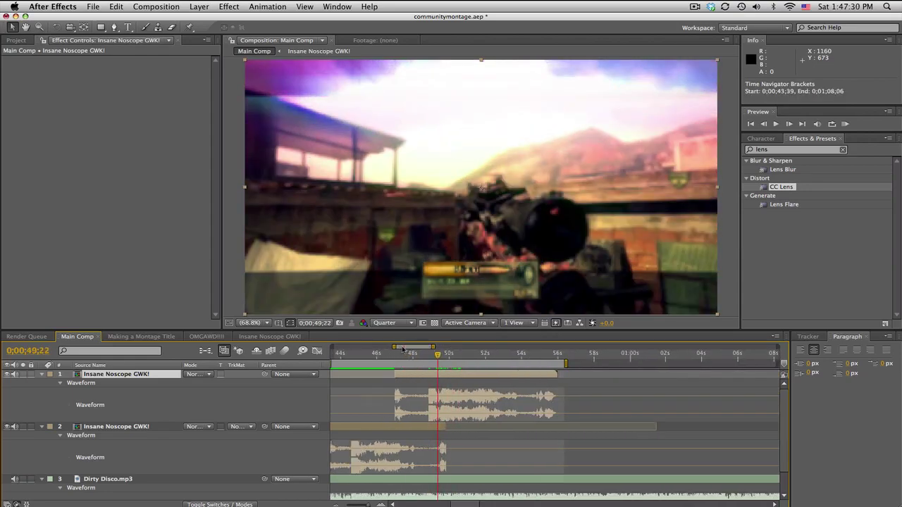
Set the RAM Preview Options frame Skip to 1 after a test playback
{"action": "left_click", "coordinate": [844, 124]}
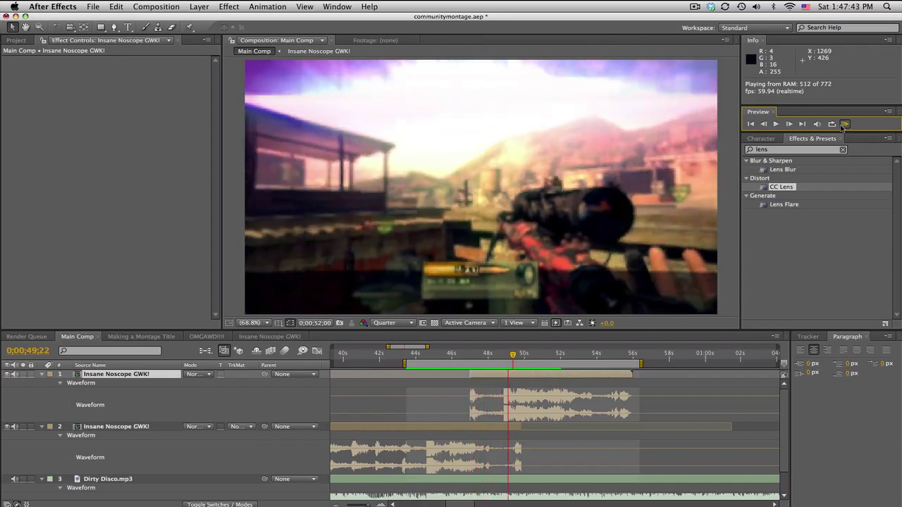
{"action": "left_click", "coordinate": [842, 126]}
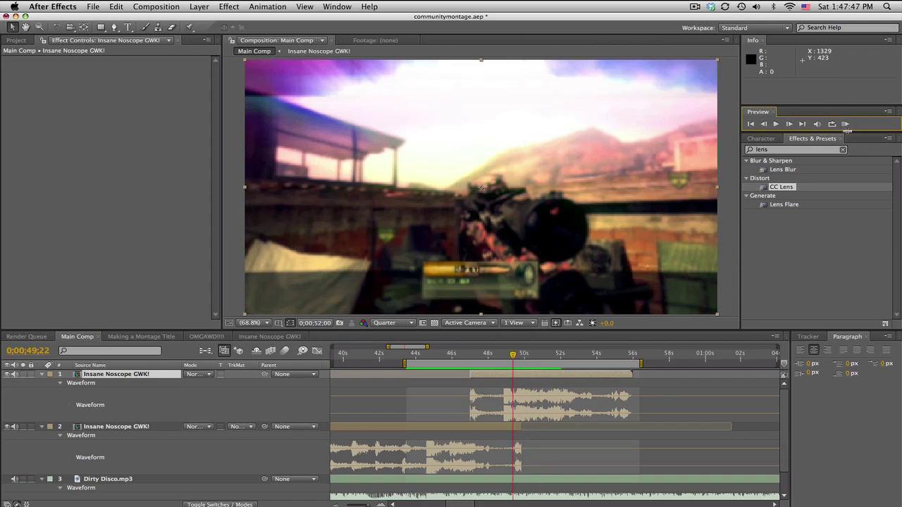
{"action": "left_click_drag", "start_coordinate": [847, 130], "coordinate": [839, 182]}
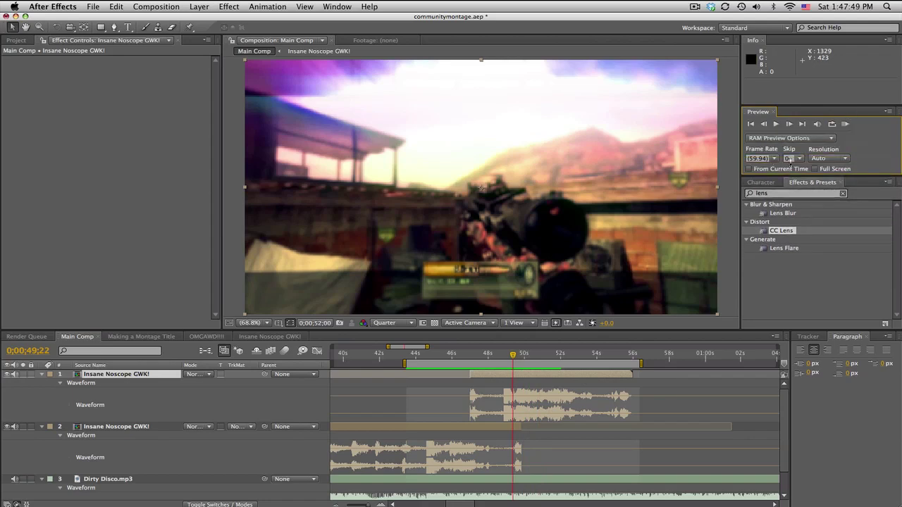
{"action": "left_click", "coordinate": [792, 161]}
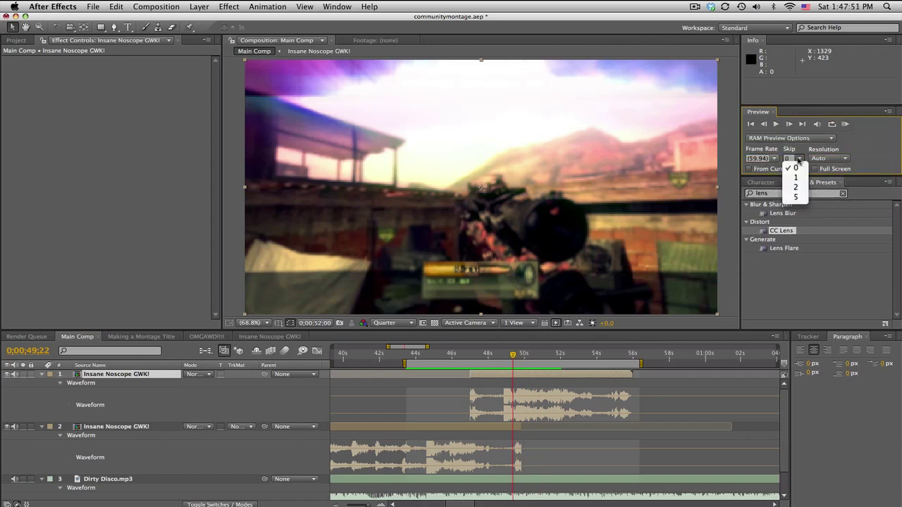
{"action": "left_click", "coordinate": [800, 178]}
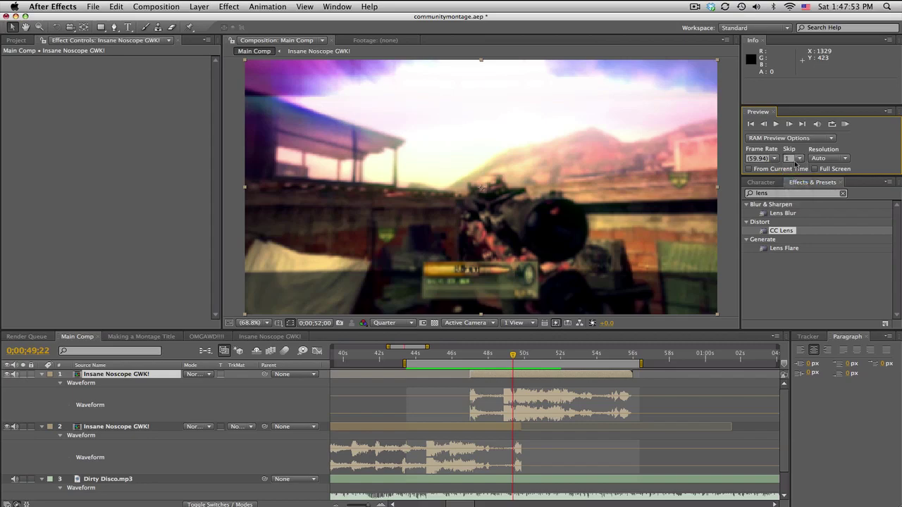
Preview the edit with Skip 1, restarting from about 47.6 s
{"action": "key", "text": "KP_0"}
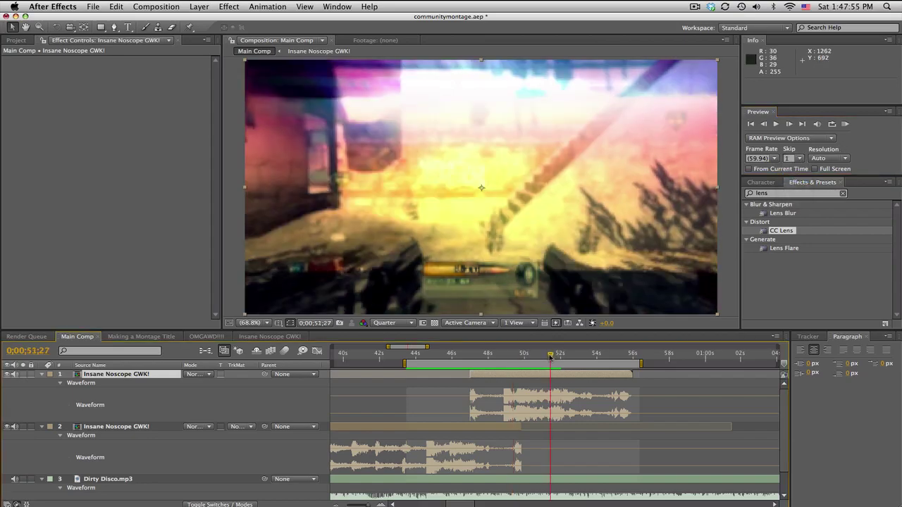
{"action": "left_click", "coordinate": [482, 357]}
{"action": "key", "text": "KP_0"}
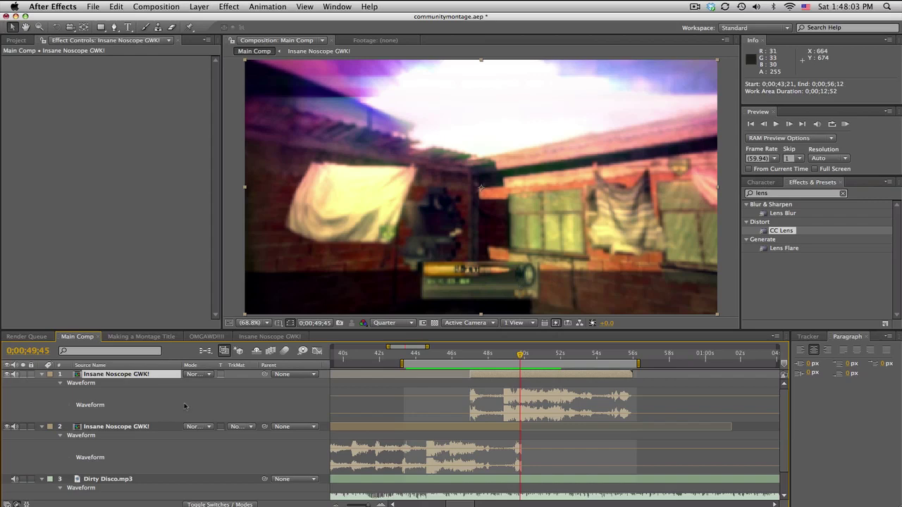
Collapse both Insane Noscope GWK! layers and RAM-preview Main Comp from 1:53
{"action": "left_click", "coordinate": [41, 375]}
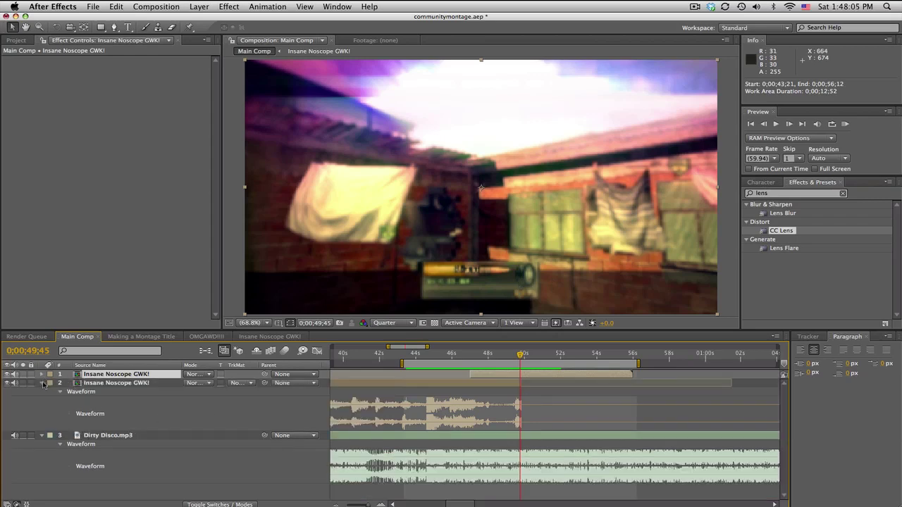
{"action": "left_click", "coordinate": [42, 383]}
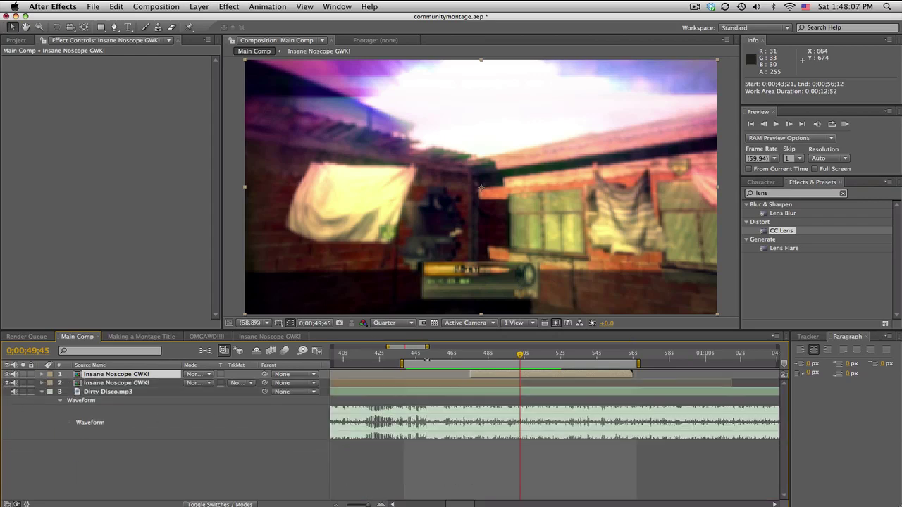
{"action": "scroll", "coordinate": [497, 361], "scroll_direction": "down", "scroll_amount": 5}
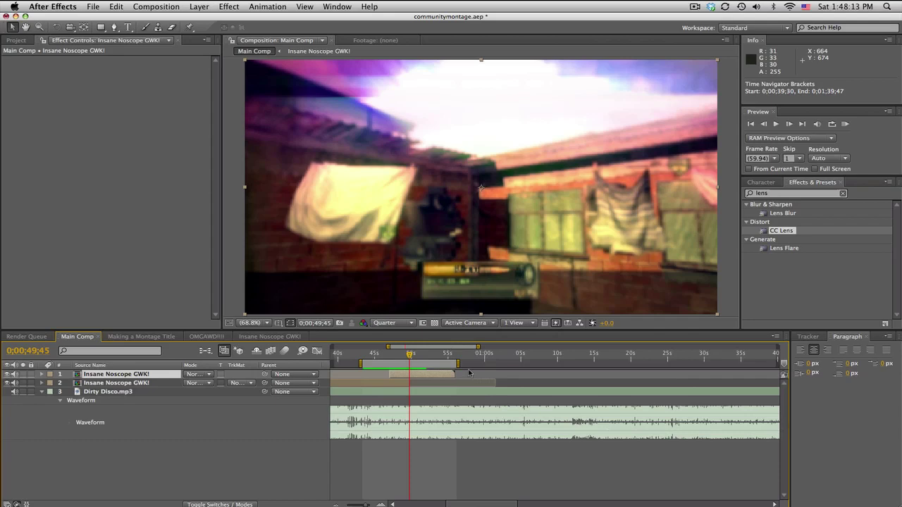
{"action": "left_click_drag", "start_coordinate": [448, 349], "coordinate": [497, 360]}
{"action": "left_click", "coordinate": [468, 359]}
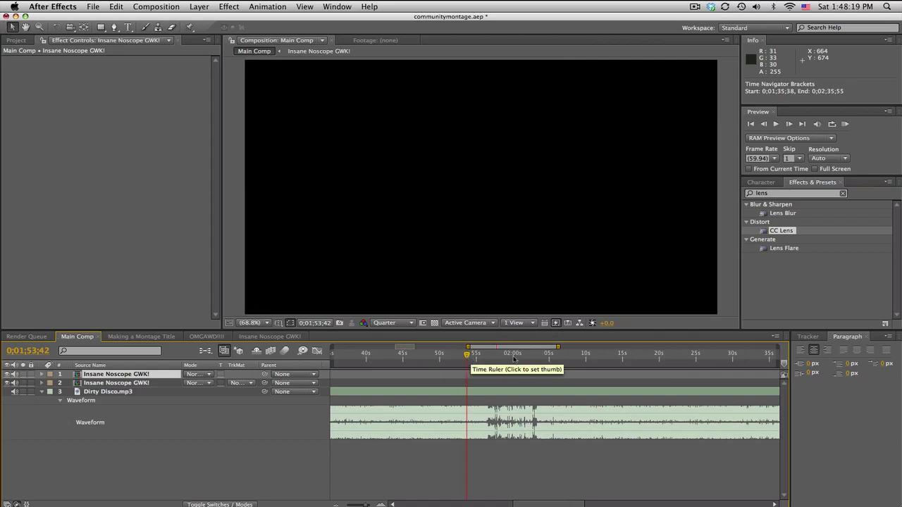
{"action": "left_click", "coordinate": [847, 125]}
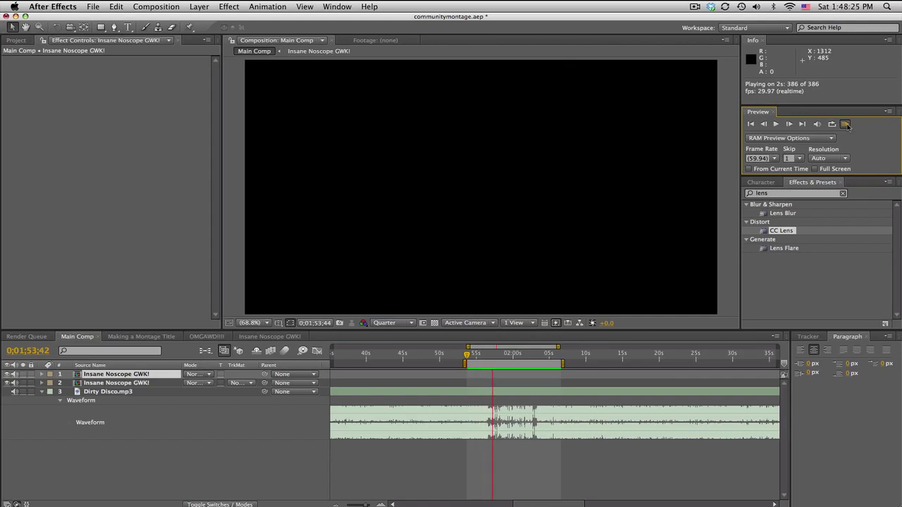
Stop the preview at 0;01;53;42 and browse the Project panel's clips and compositions
{"action": "left_click", "coordinate": [847, 125]}
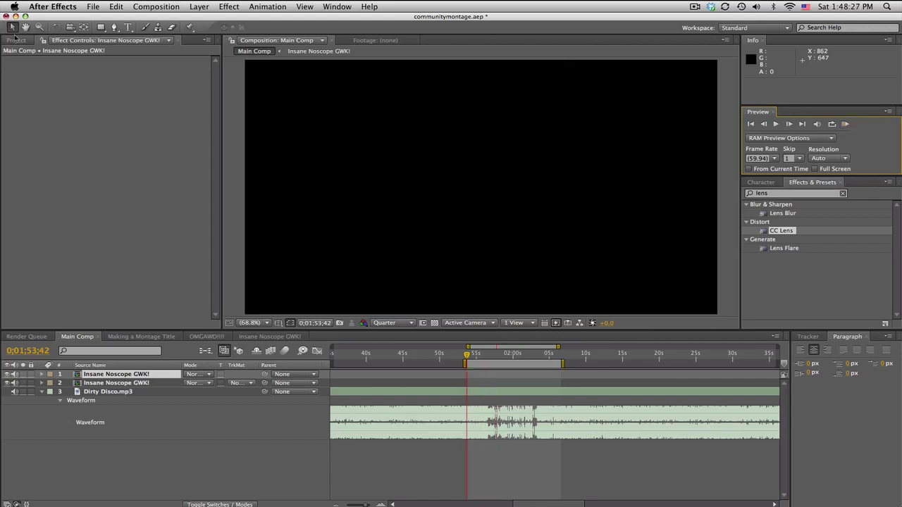
{"action": "left_click", "coordinate": [15, 41]}
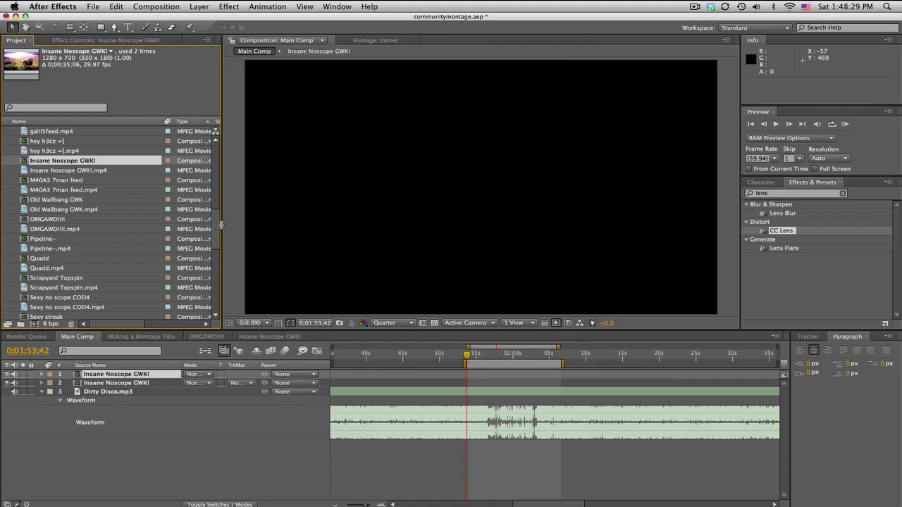
{"action": "scroll", "coordinate": [218, 204], "scroll_direction": "up", "scroll_amount": 5}
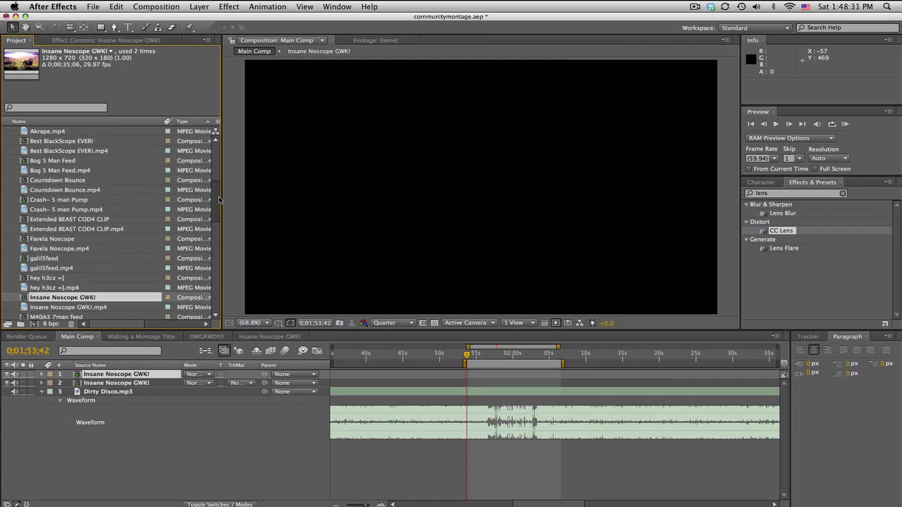
{"action": "scroll", "coordinate": [218, 196], "scroll_direction": "up", "scroll_amount": 3}
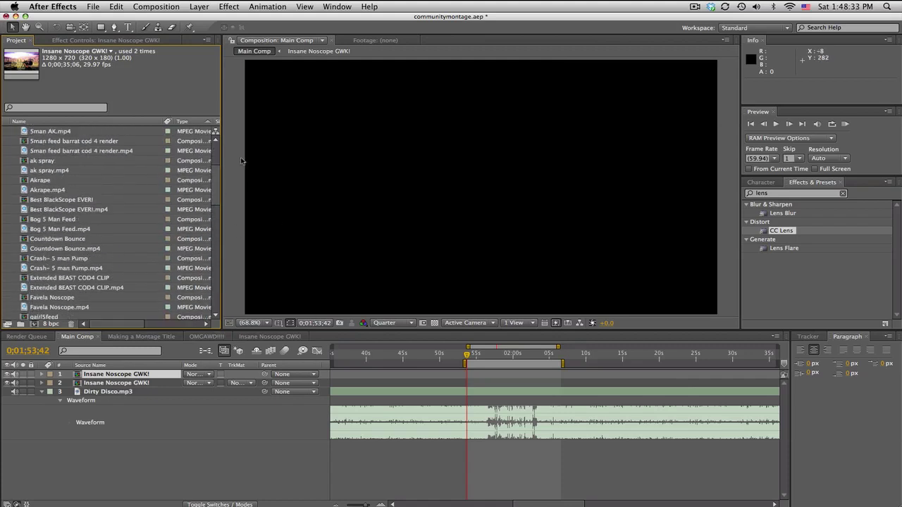
{"action": "left_click_drag", "start_coordinate": [218, 162], "coordinate": [230, 185]}
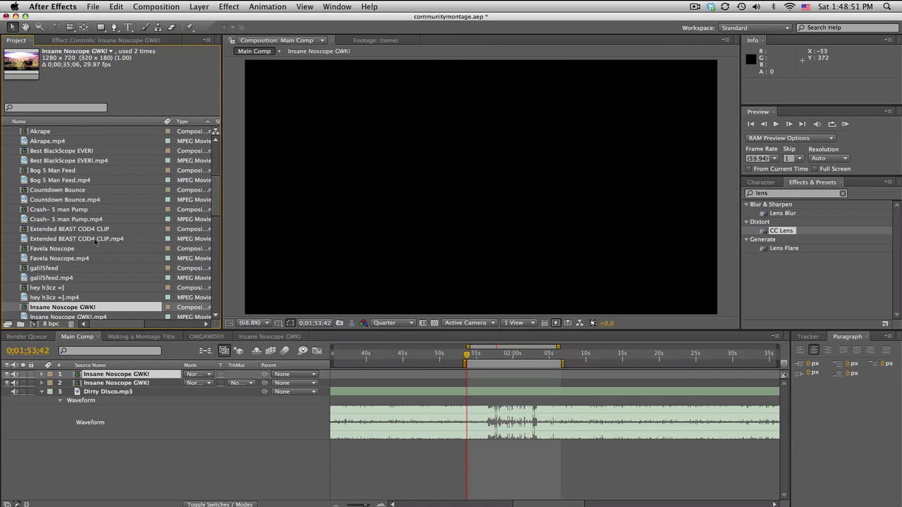
Check Favela Noscope at about 4.5 seconds, then add it to Main Comp
{"action": "double_click", "coordinate": [55, 251]}
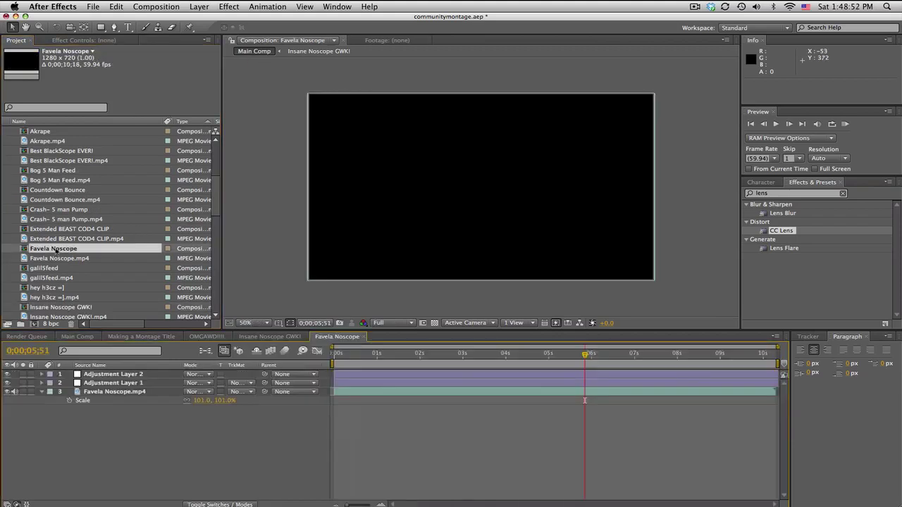
{"action": "left_click", "coordinate": [529, 358]}
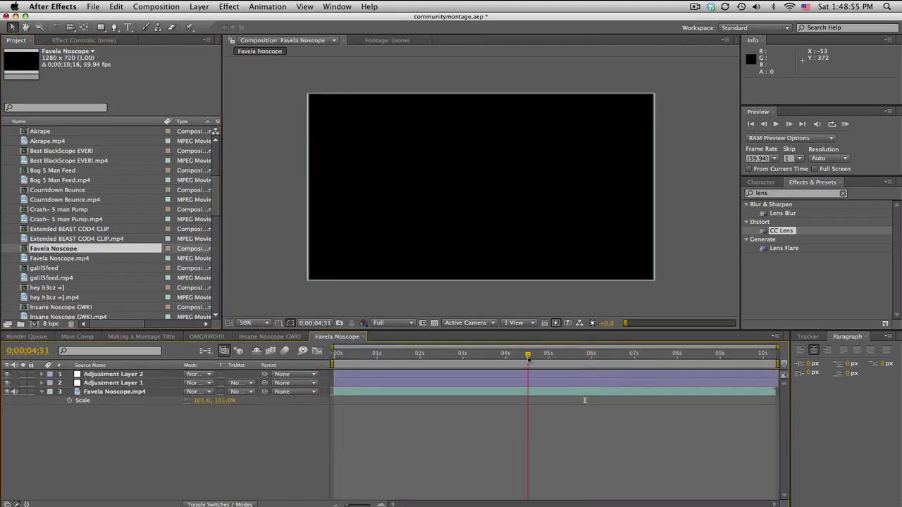
{"action": "left_click", "coordinate": [76, 336]}
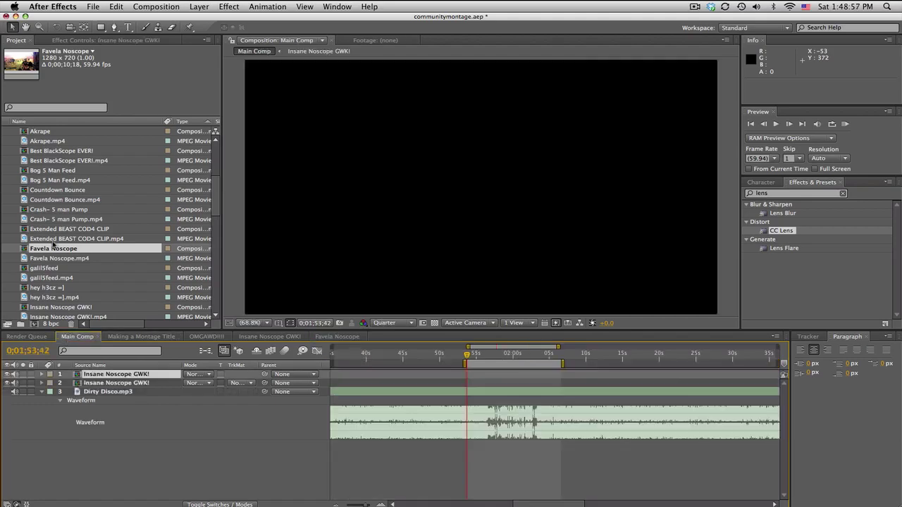
{"action": "left_click_drag", "start_coordinate": [53, 244], "coordinate": [711, 372]}
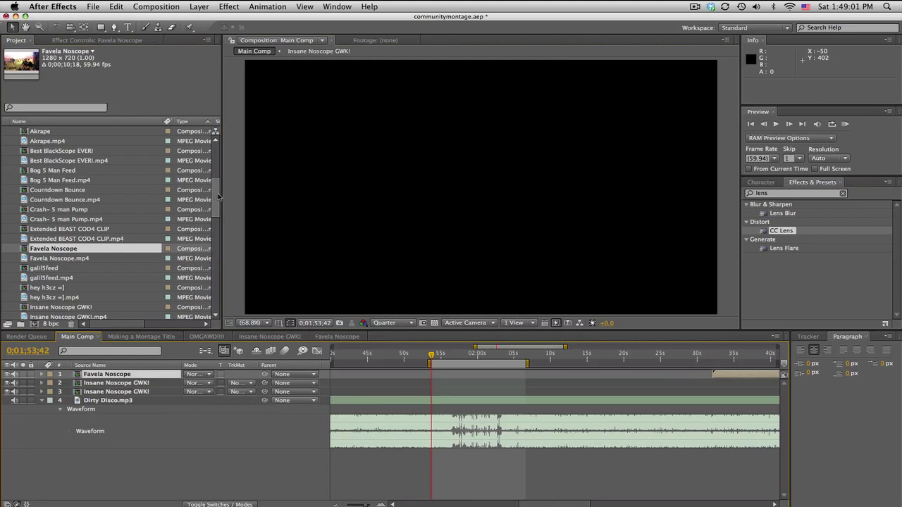
Add Best BlackScope EVER! to Main Comp as layer 2, slid earlier, and jump to 0;02;03;08
{"action": "scroll", "coordinate": [95, 183], "scroll_direction": "up", "scroll_amount": 3}
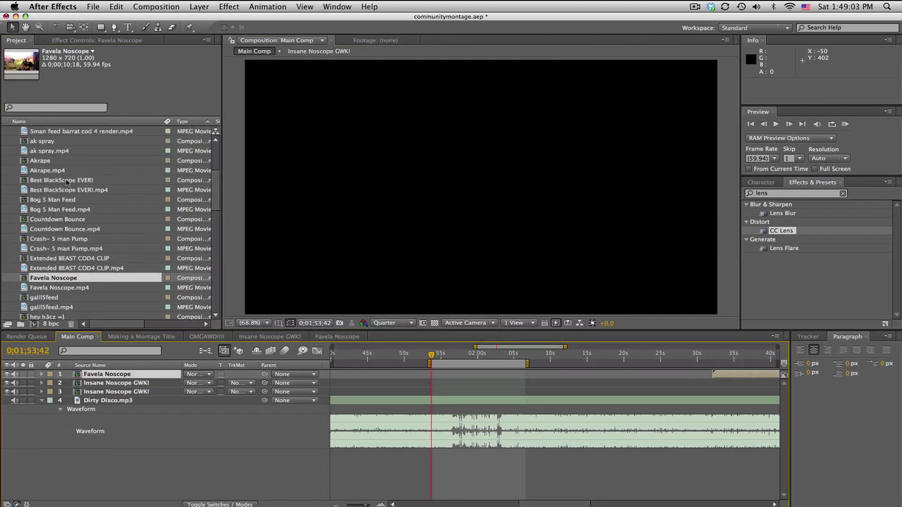
{"action": "left_click_drag", "start_coordinate": [67, 182], "coordinate": [455, 392]}
{"action": "left_click_drag", "start_coordinate": [157, 393], "coordinate": [435, 385]}
{"action": "left_click_drag", "start_coordinate": [529, 386], "coordinate": [516, 386]}
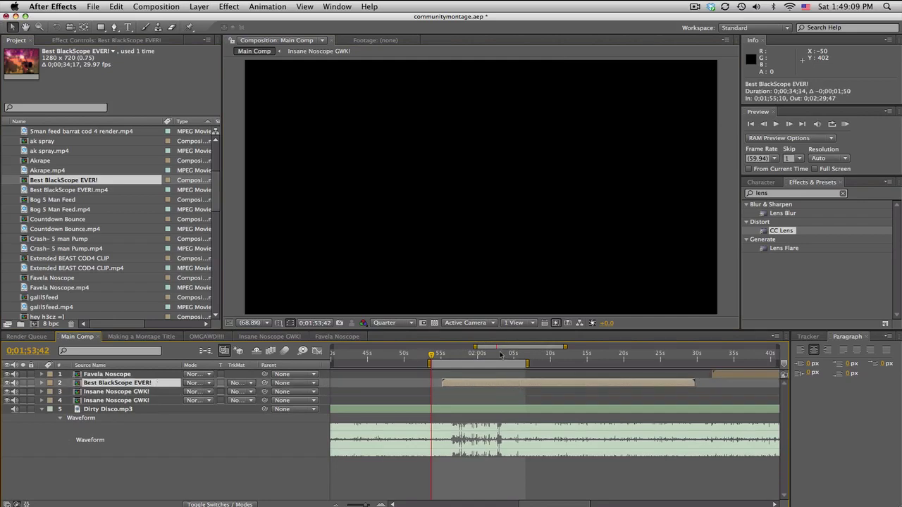
{"action": "left_click", "coordinate": [501, 355]}
Start Main Comp's work area at 0;02;01;51, RAM-preview it, then open the Best BlackScope EVER! precomp
{"action": "key", "text": "equal"}
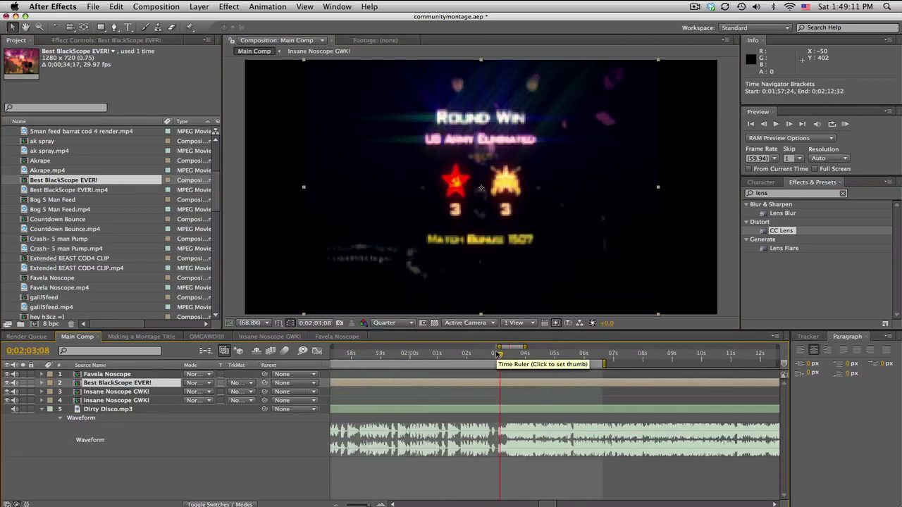
{"action": "left_click", "coordinate": [463, 355]}
{"action": "key", "text": "b"}
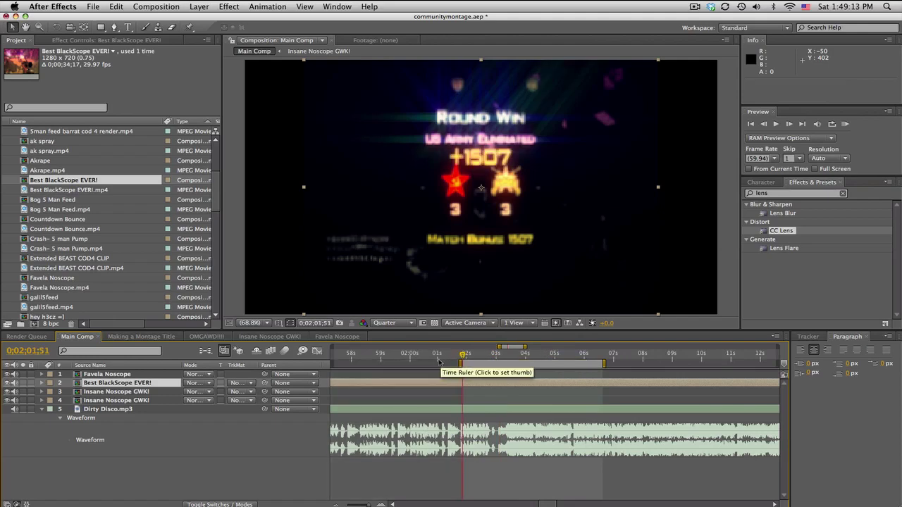
{"action": "left_click", "coordinate": [844, 124]}
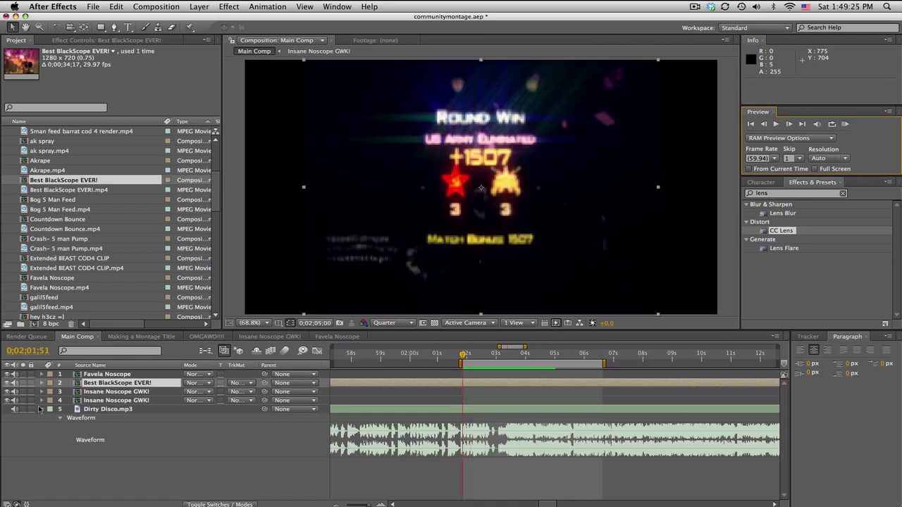
{"action": "double_click", "coordinate": [111, 384]}
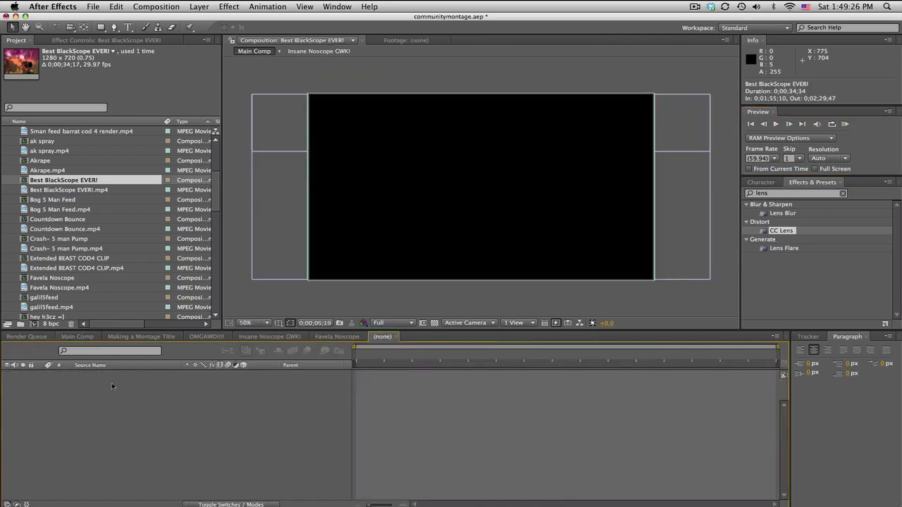
Reinterpret Best BlackScope EVER!.mp4 with Square Pixels instead of Non-square 0.75:1
{"action": "left_click", "coordinate": [427, 355]}
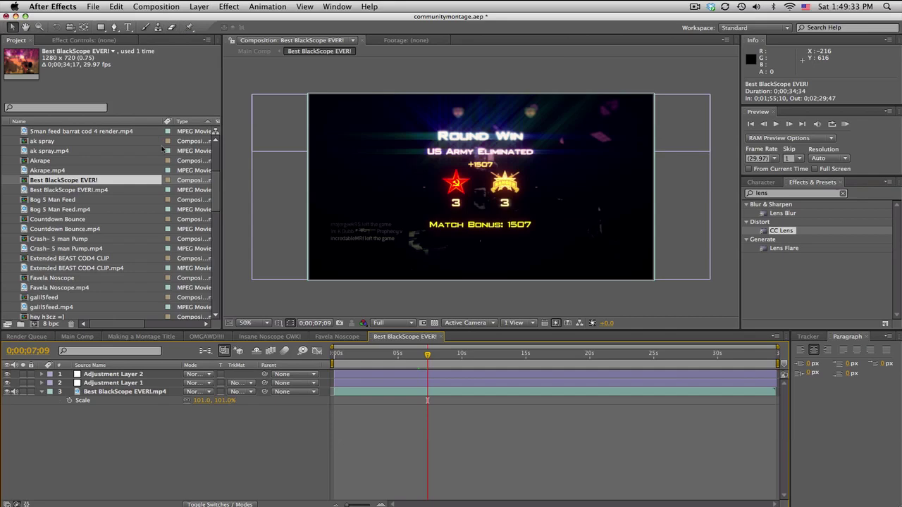
{"action": "left_click", "coordinate": [109, 192]}
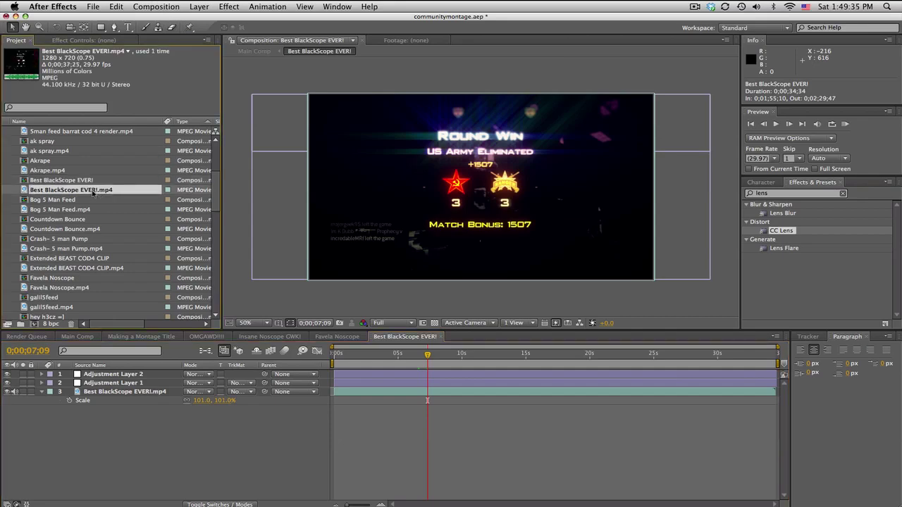
{"action": "right_click", "coordinate": [93, 193]}
{"action": "mouse_move", "coordinate": [176, 224]}
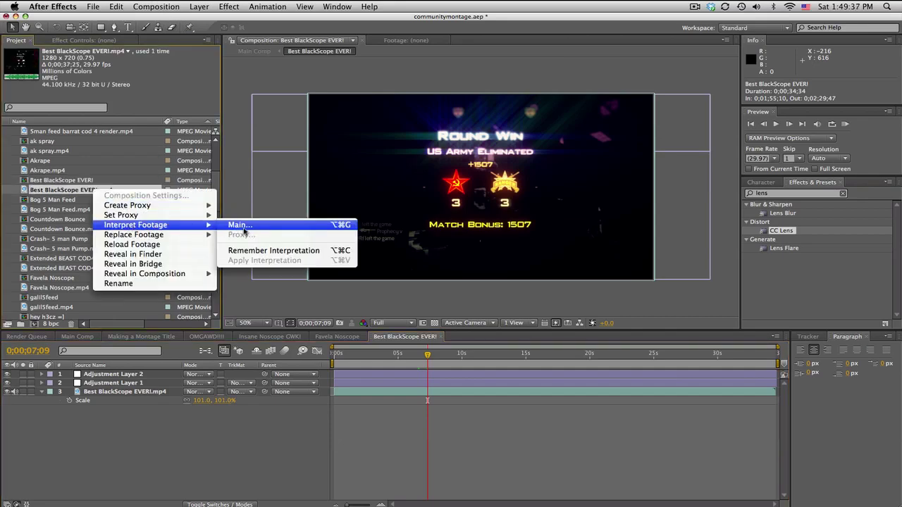
{"action": "left_click", "coordinate": [242, 227]}
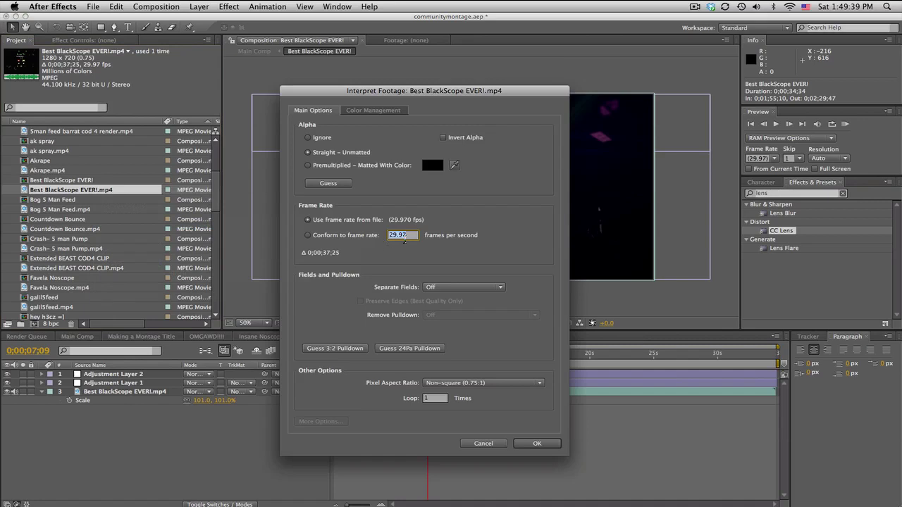
{"action": "left_click", "coordinate": [460, 382]}
{"action": "left_click", "coordinate": [457, 392]}
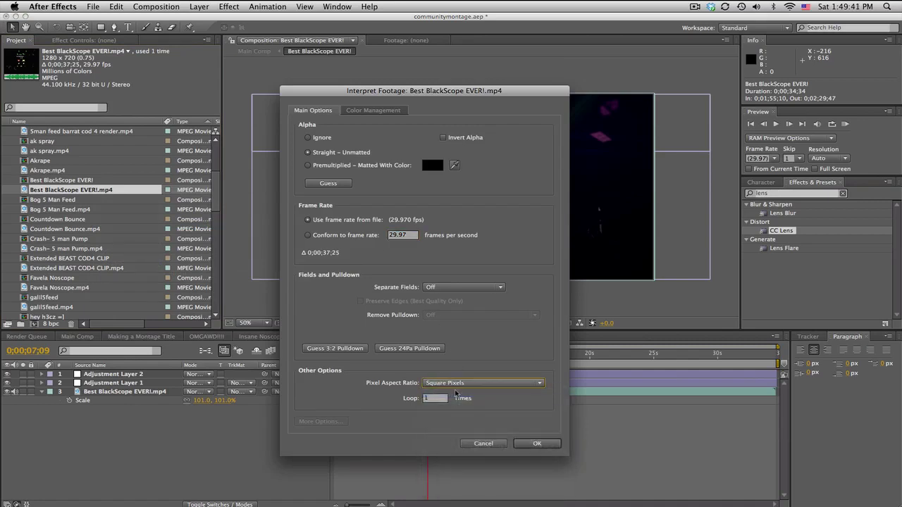
{"action": "left_click", "coordinate": [538, 444]}
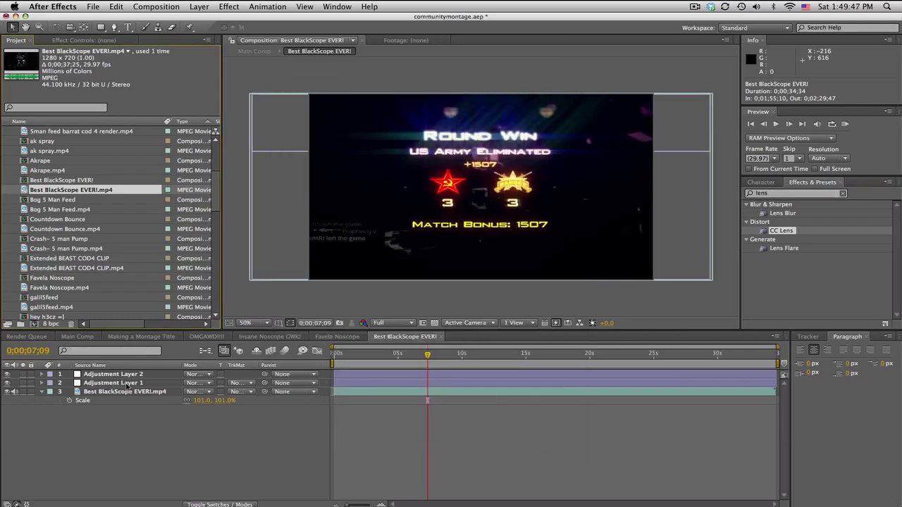
{"action": "left_click", "coordinate": [165, 6]}
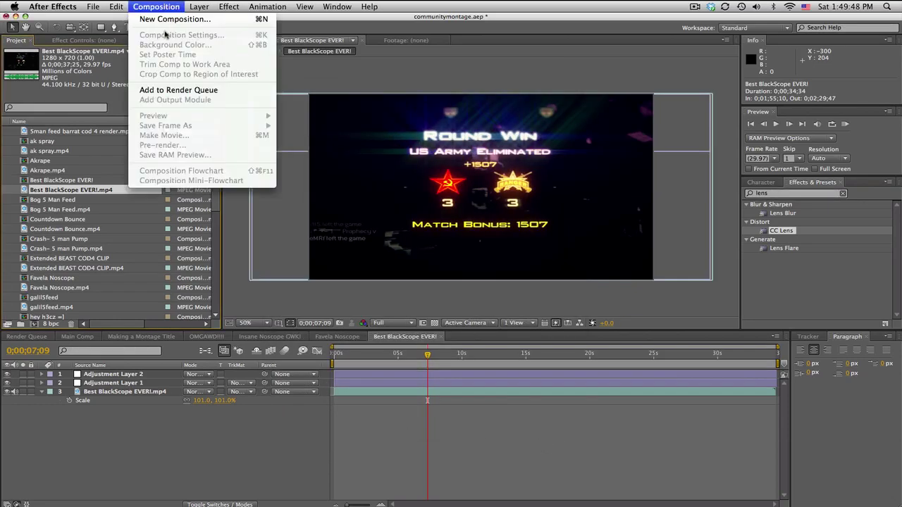
Change the Best BlackScope EVER! comp's pixel aspect ratio to Square Pixels, matching HDV/HDTV 720 29.97
{"action": "left_click", "coordinate": [150, 357]}
{"action": "left_click", "coordinate": [156, 6]}
{"action": "left_click", "coordinate": [175, 45]}
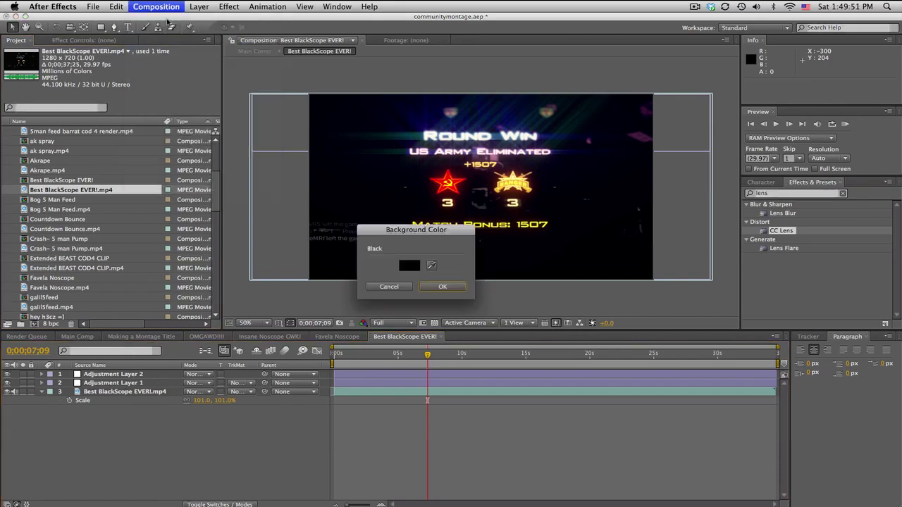
{"action": "left_click", "coordinate": [388, 286]}
{"action": "left_click", "coordinate": [156, 6]}
{"action": "left_click", "coordinate": [179, 31]}
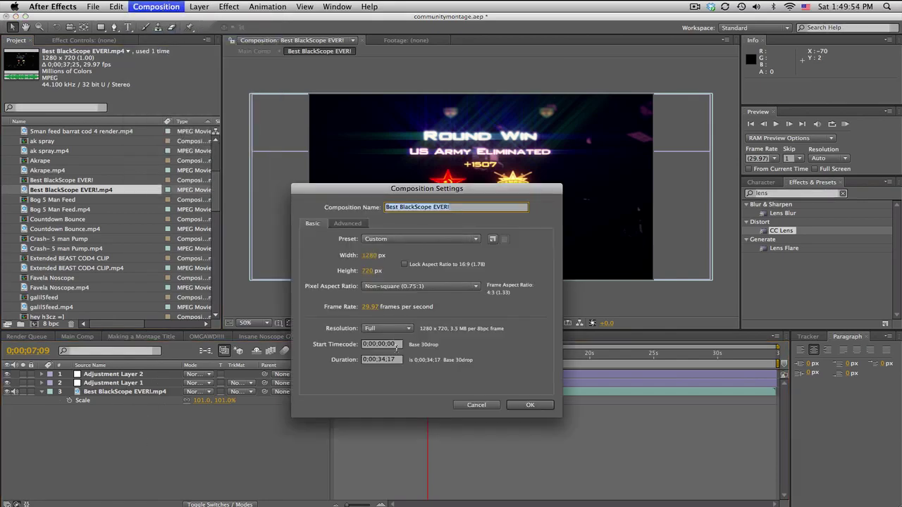
{"action": "left_click", "coordinate": [416, 286]}
{"action": "left_click", "coordinate": [394, 286]}
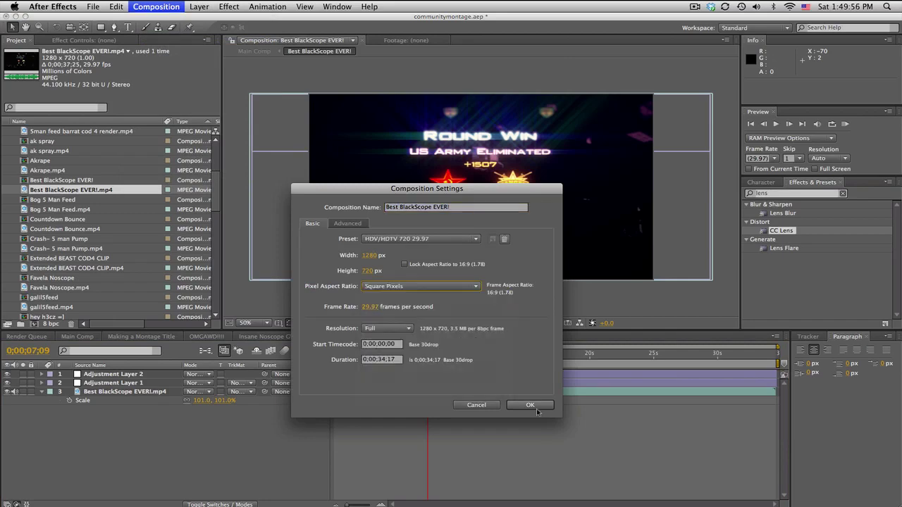
{"action": "left_click", "coordinate": [532, 405]}
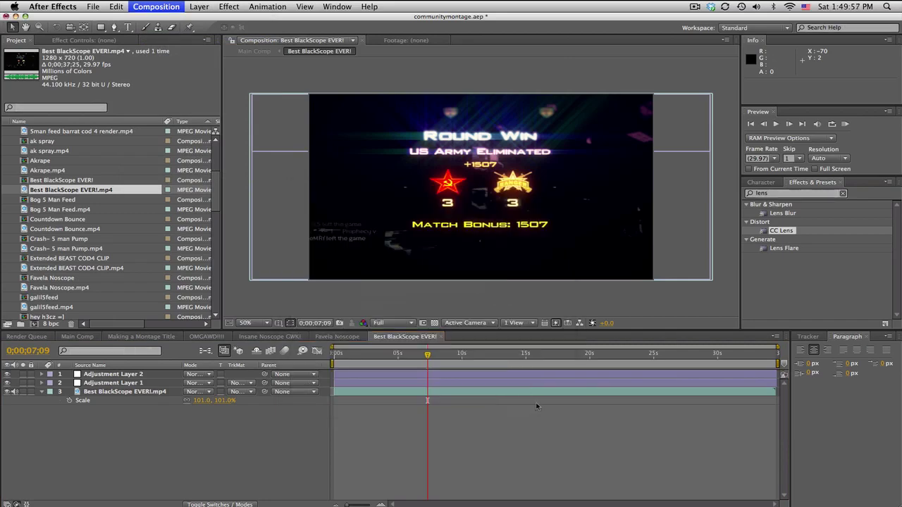
Move Best BlackScope EVER! about four seconds later, start the work area near 59s, and RAM-preview
{"action": "left_click", "coordinate": [76, 336]}
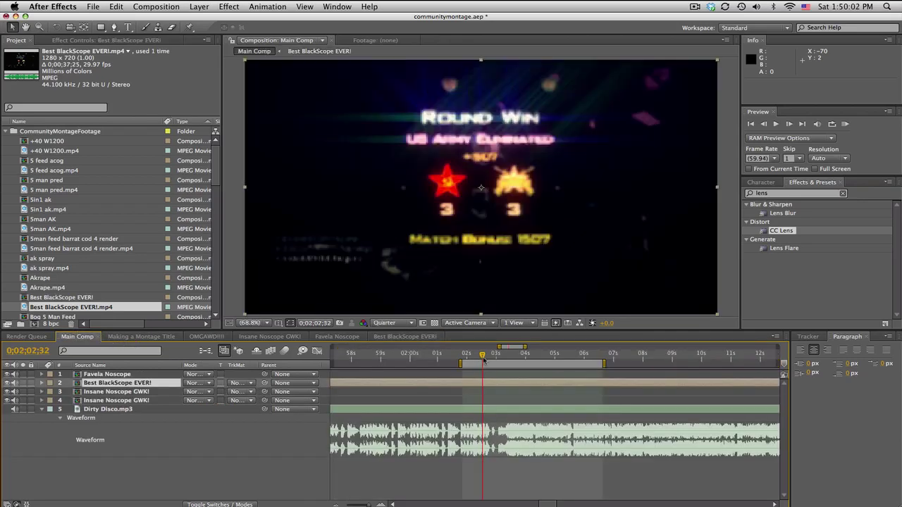
{"action": "left_click", "coordinate": [501, 383]}
{"action": "key", "text": "l"}
{"action": "key", "text": "l"}
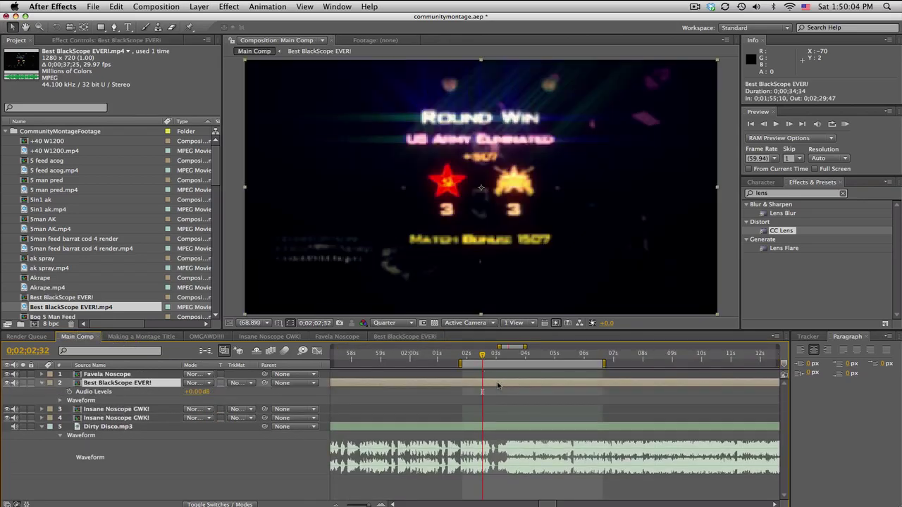
{"action": "left_click_drag", "start_coordinate": [375, 386], "coordinate": [495, 390]}
{"action": "left_click_drag", "start_coordinate": [483, 355], "coordinate": [506, 356]}
{"action": "left_click_drag", "start_coordinate": [491, 386], "coordinate": [508, 386]}
{"action": "left_click_drag", "start_coordinate": [460, 363], "coordinate": [375, 363]}
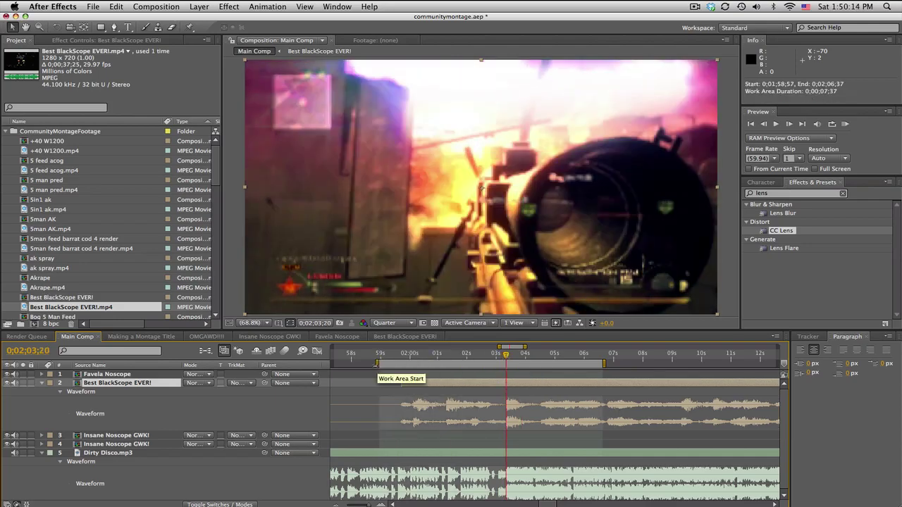
{"action": "left_click", "coordinate": [845, 124]}
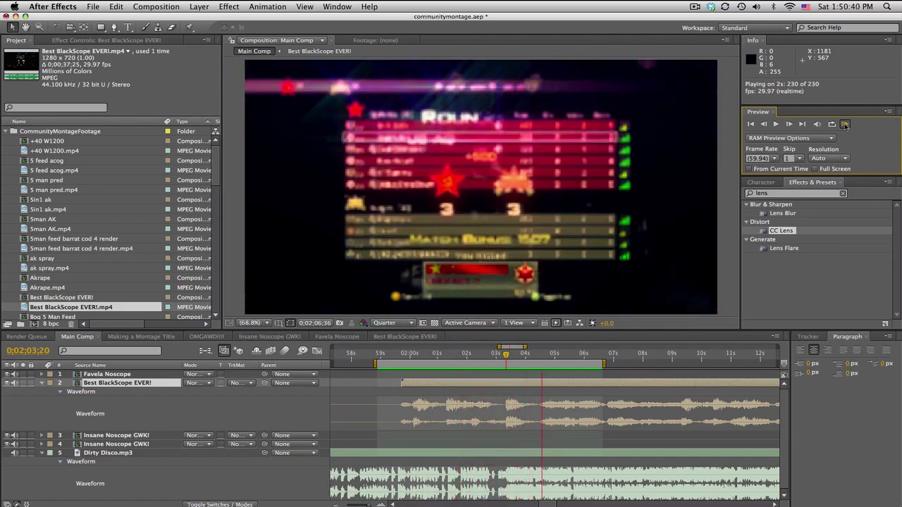
Nudge Best BlackScope EVER! a few frames later and re-preview, stopping at 0;02;03;20
{"action": "left_click", "coordinate": [845, 125]}
{"action": "left_click_drag", "start_coordinate": [503, 382], "coordinate": [508, 382]}
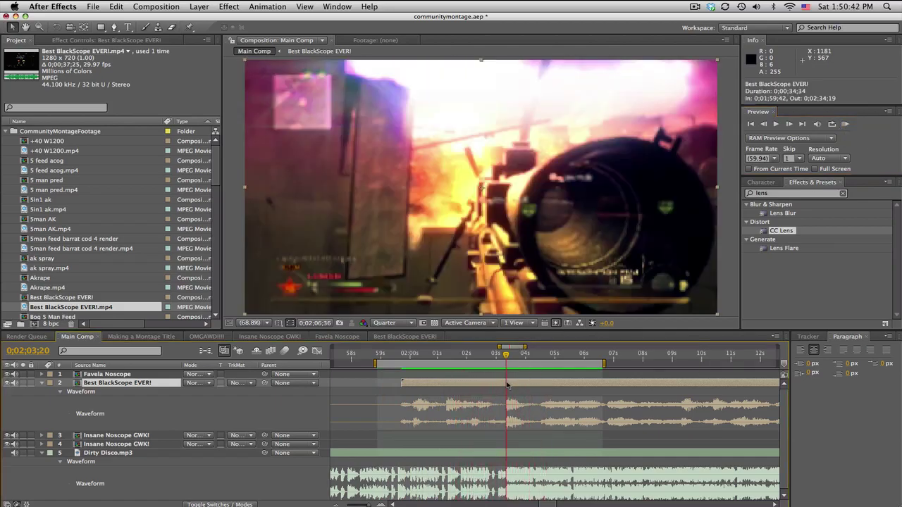
{"action": "left_click", "coordinate": [846, 125]}
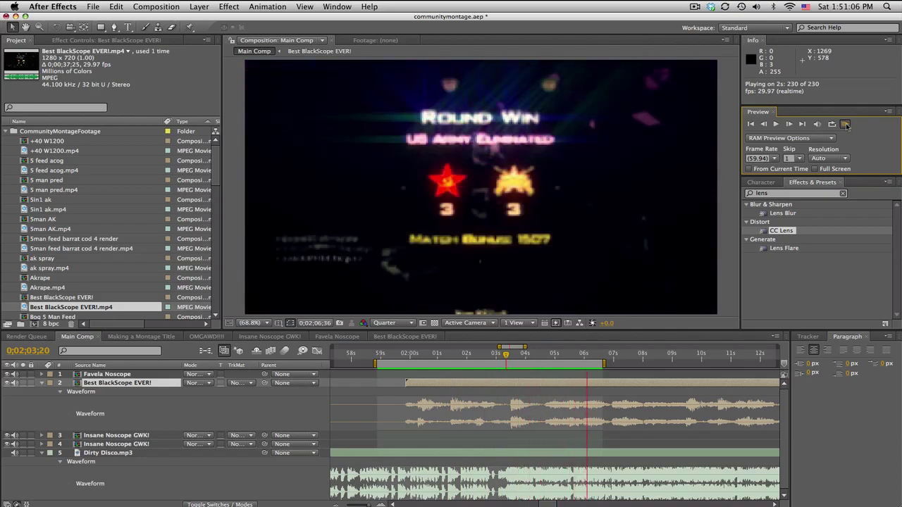
{"action": "left_click", "coordinate": [847, 126]}
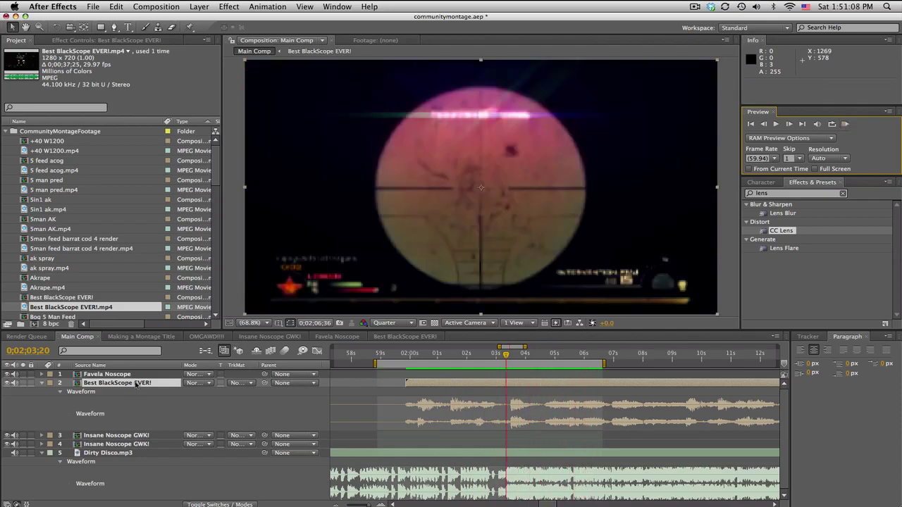
Collapse Best BlackScope EVER!'s waveform, save the project, and zoom the timeline out to about 35 seconds
{"action": "left_click", "coordinate": [43, 385]}
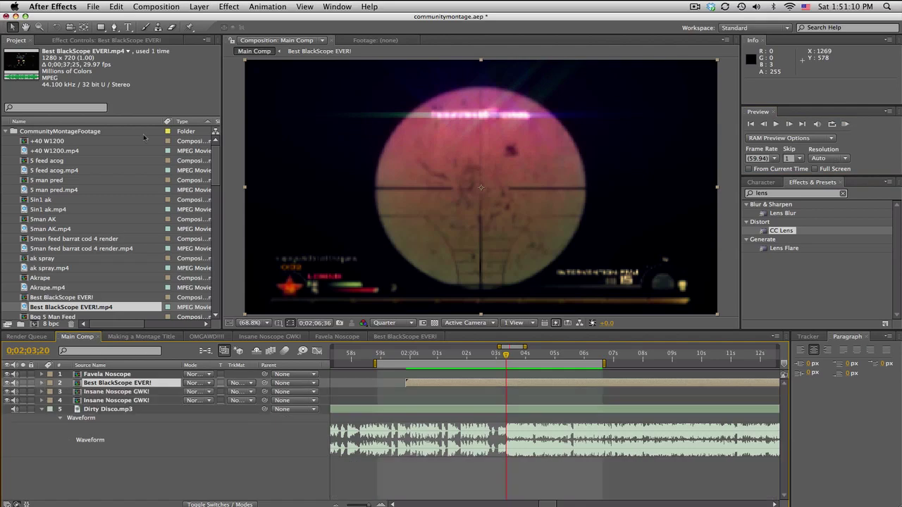
{"action": "left_click", "coordinate": [92, 6]}
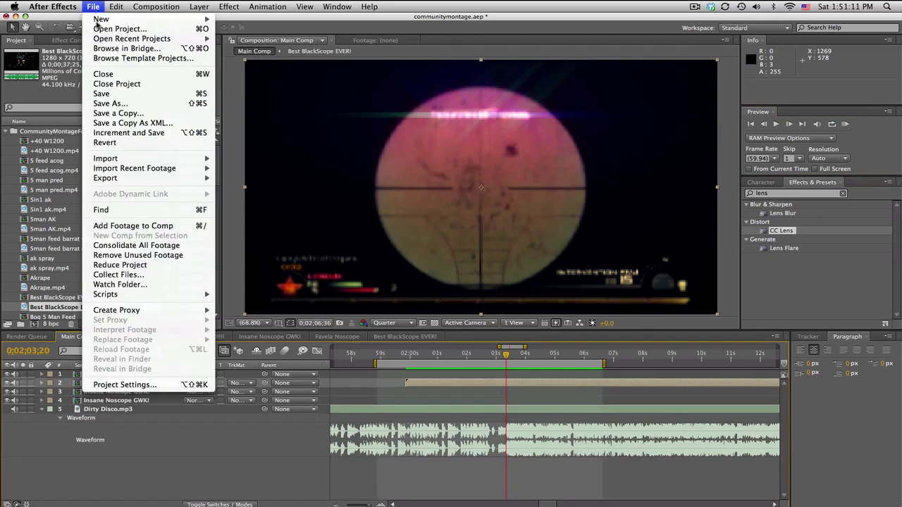
{"action": "left_click", "coordinate": [102, 93]}
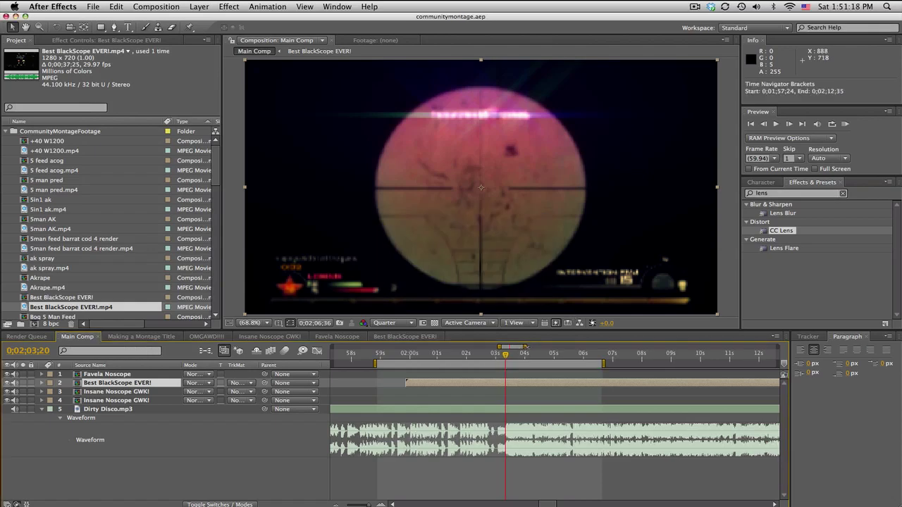
{"action": "left_click_drag", "start_coordinate": [527, 347], "coordinate": [554, 347]}
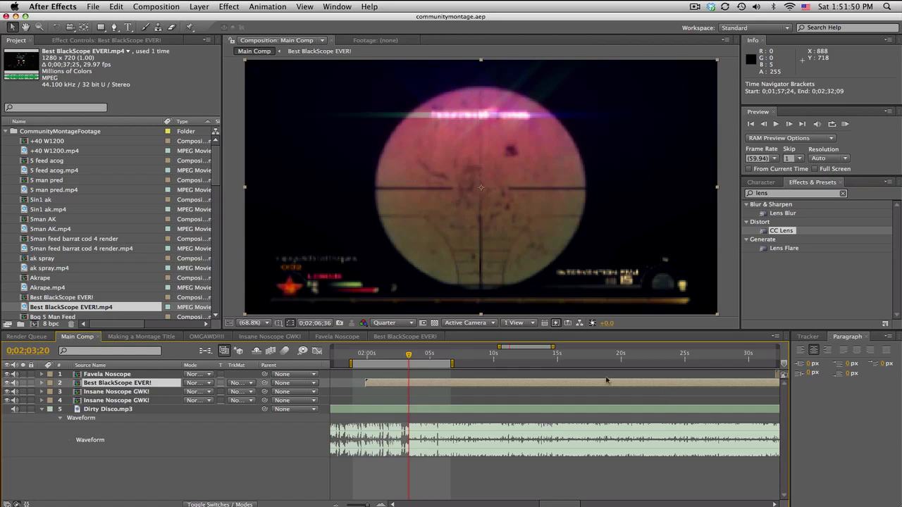
{"action": "left_click_drag", "start_coordinate": [552, 347], "coordinate": [562, 347]}
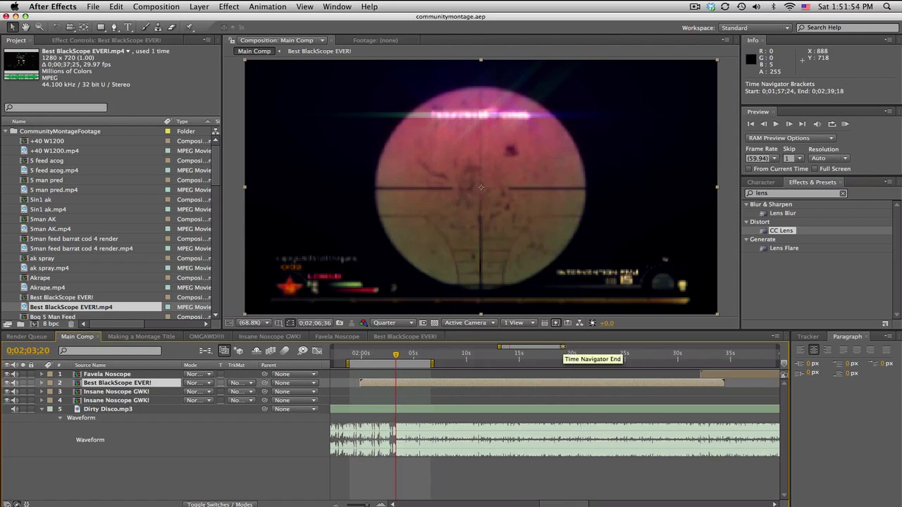